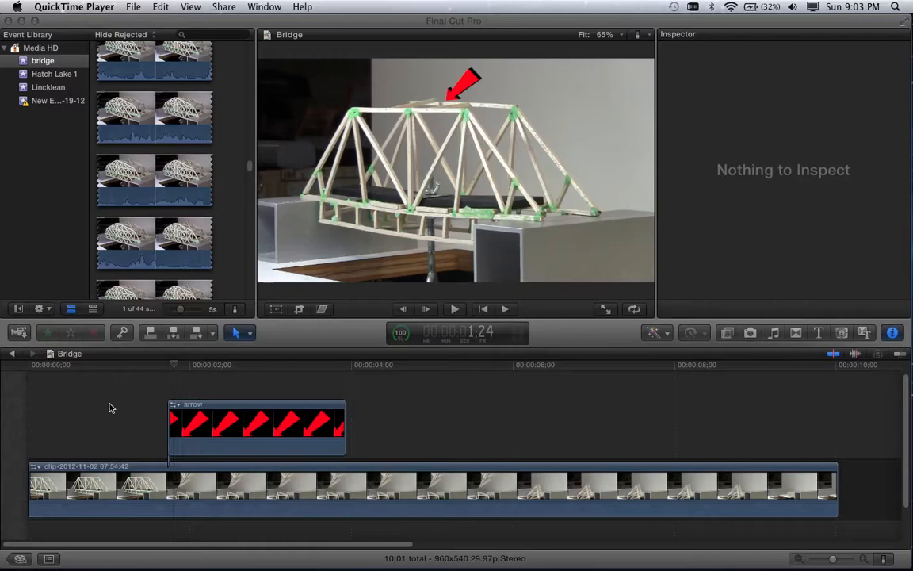
- Play the Bridge project from its beginning to review the bridge collapse and the arrow overlay
{"action": "left_click", "coordinate": [111, 408]}
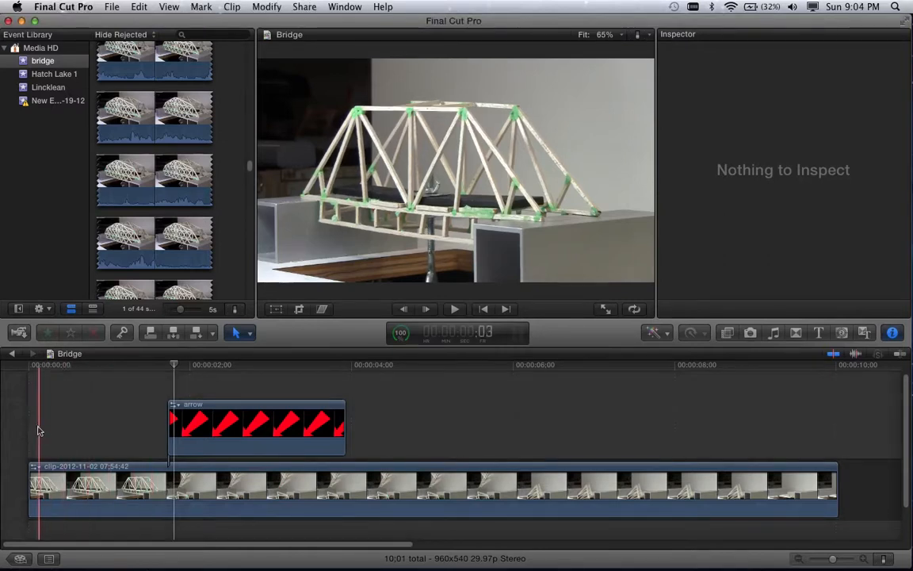
{"action": "key", "text": "space"}
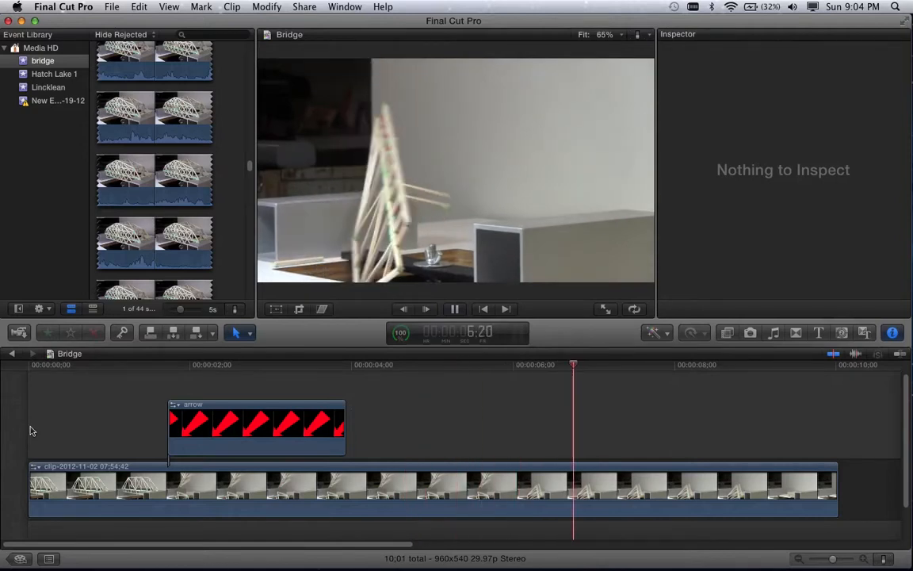
{"action": "key", "text": "space"}
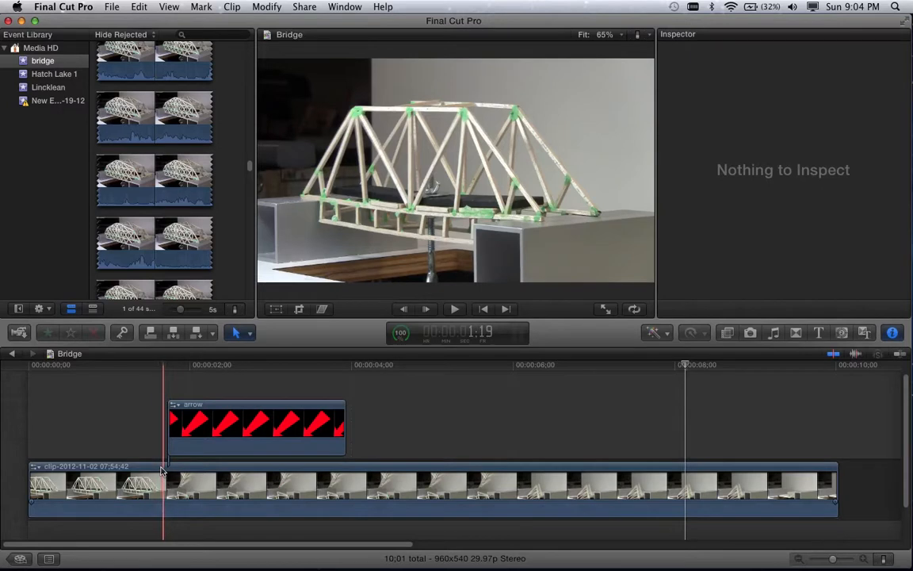
- Blade the bridge clip just before the collapse and again a few frames after it, isolating a very short segment, and return to the Select tool
{"action": "key", "text": "b"}
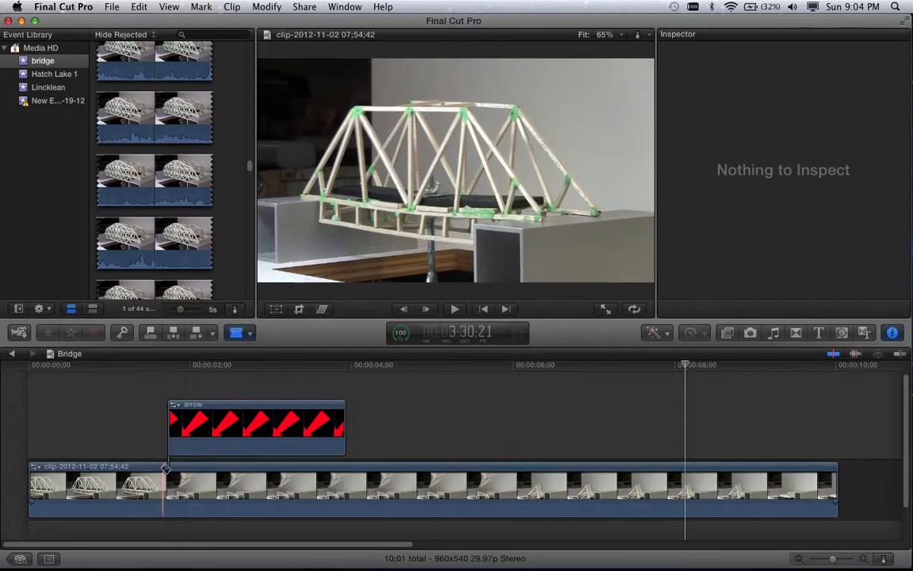
{"action": "left_click", "coordinate": [164, 467]}
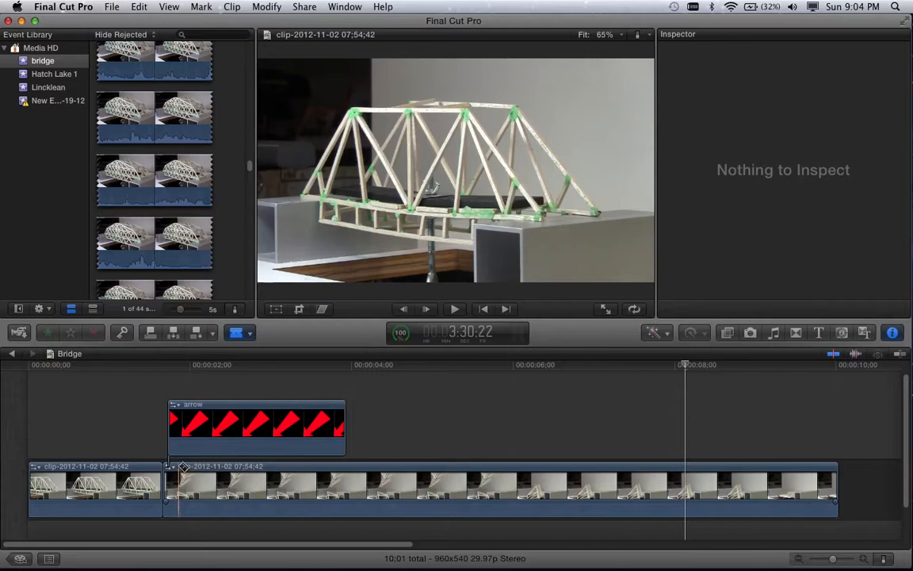
{"action": "left_click", "coordinate": [180, 479]}
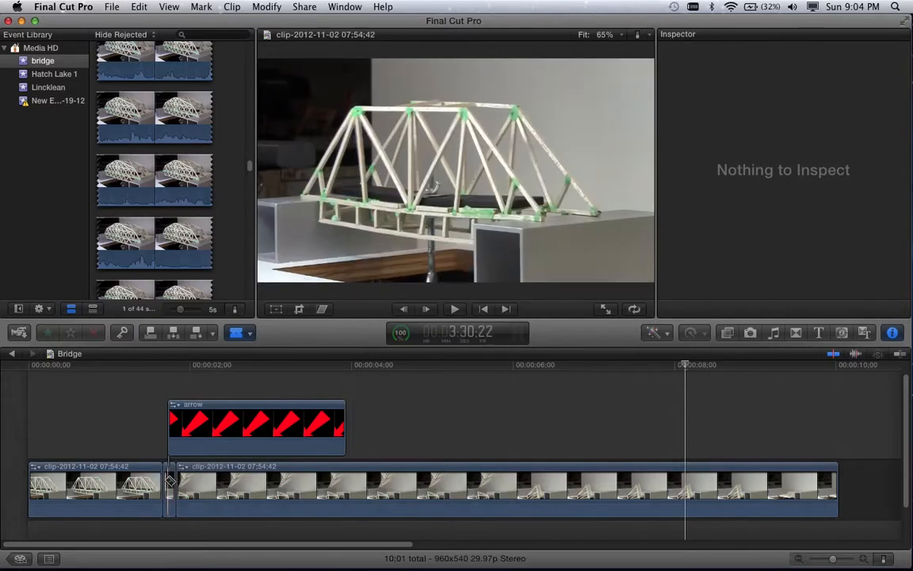
{"action": "left_click", "coordinate": [171, 479]}
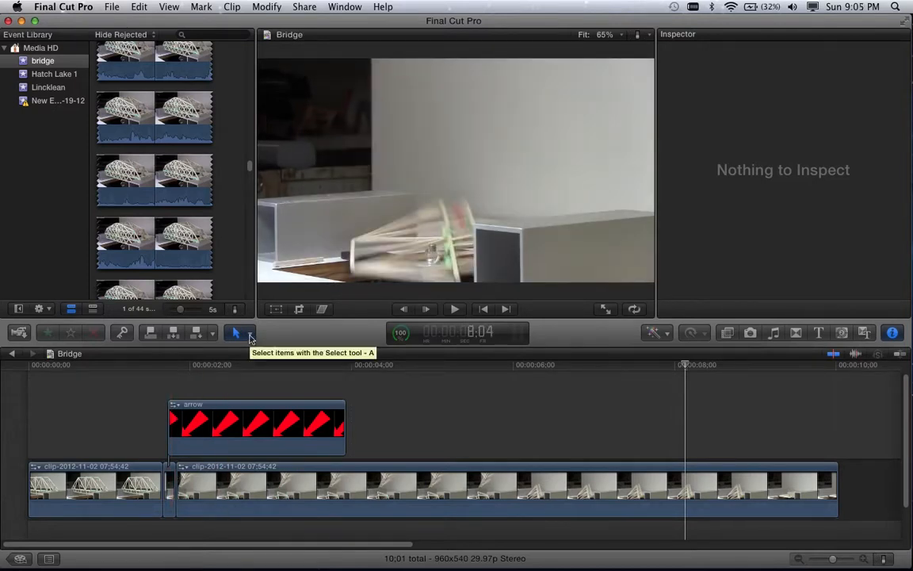
{"action": "left_click", "coordinate": [250, 335]}
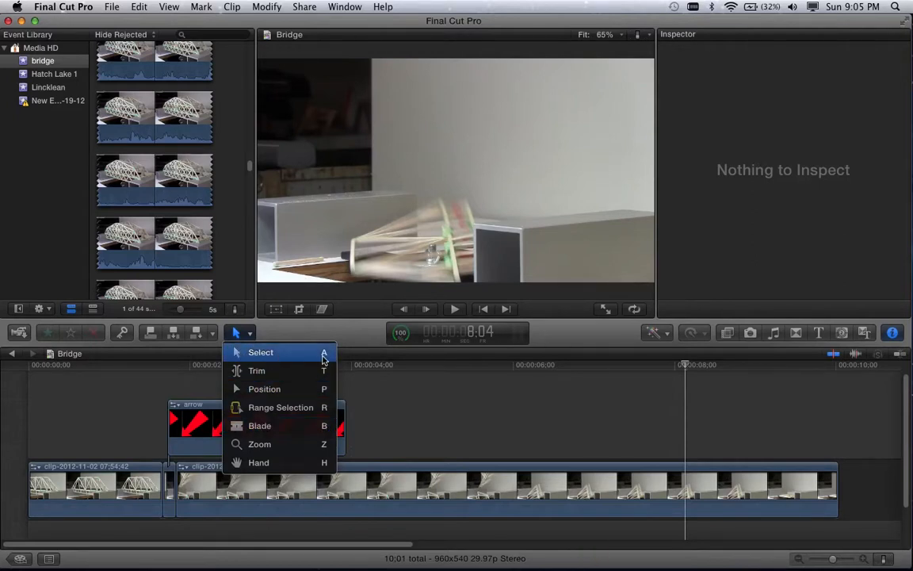
{"action": "left_click", "coordinate": [256, 354]}
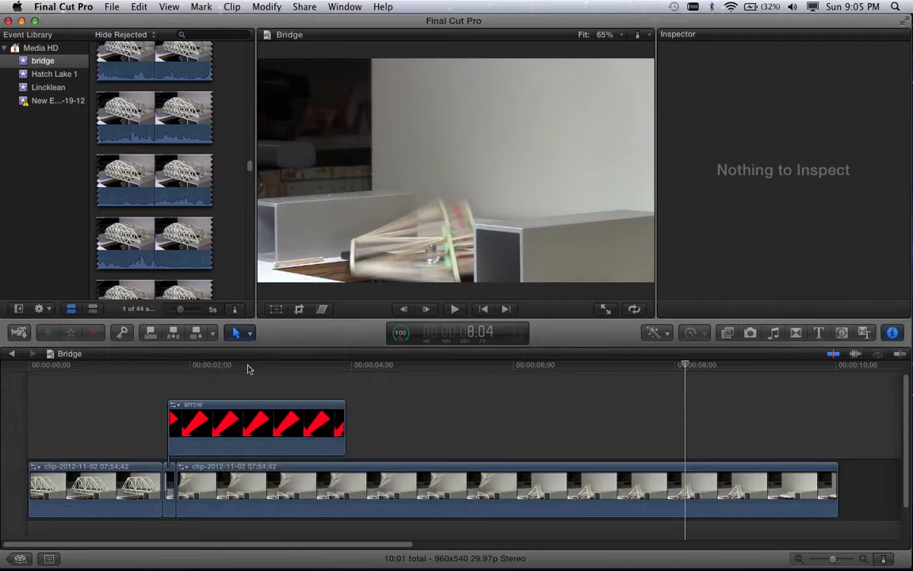
- Retime the short isolated bridge segment, stretching it to Slow (1%)
{"action": "left_click", "coordinate": [170, 487]}
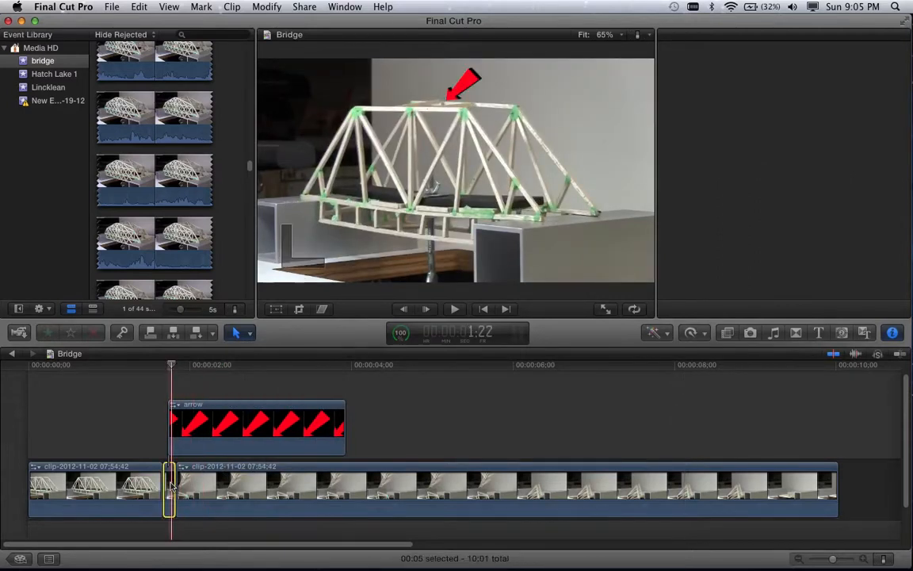
{"action": "right_click", "coordinate": [170, 485]}
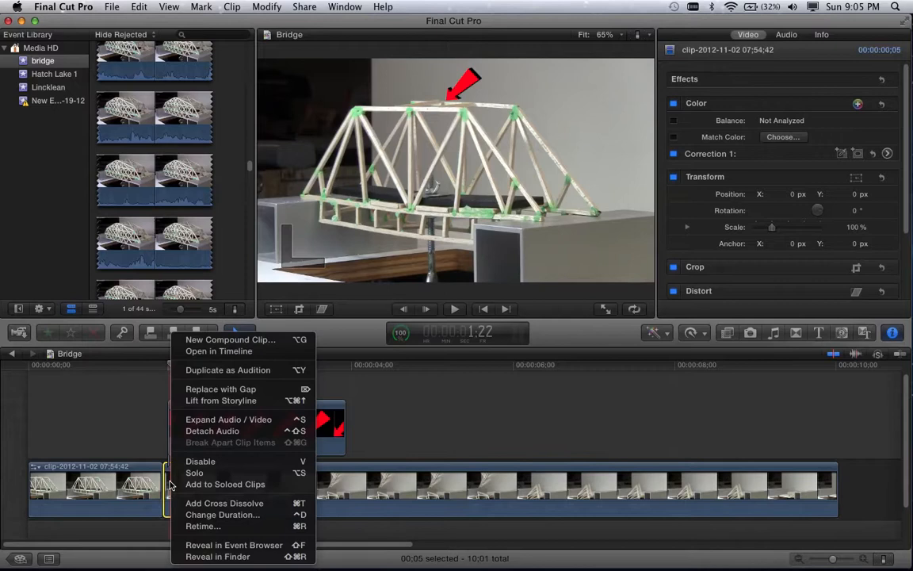
{"action": "left_click", "coordinate": [203, 526]}
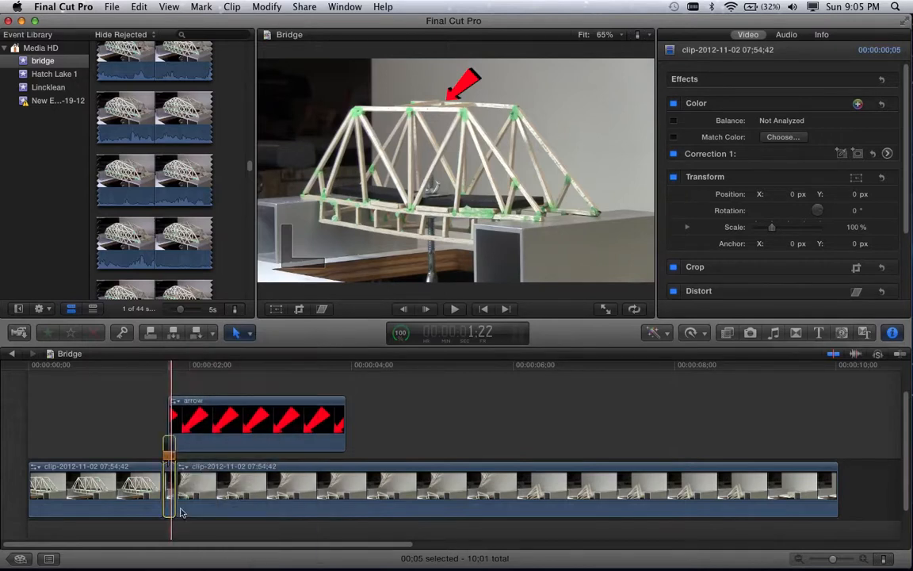
{"action": "left_click_drag", "start_coordinate": [174, 456], "coordinate": [308, 458]}
- Move the arrow clip back to the start of the slowed segment and close the retiming editor
{"action": "left_click", "coordinate": [290, 379]}
{"action": "left_click_drag", "start_coordinate": [290, 383], "coordinate": [233, 383]}
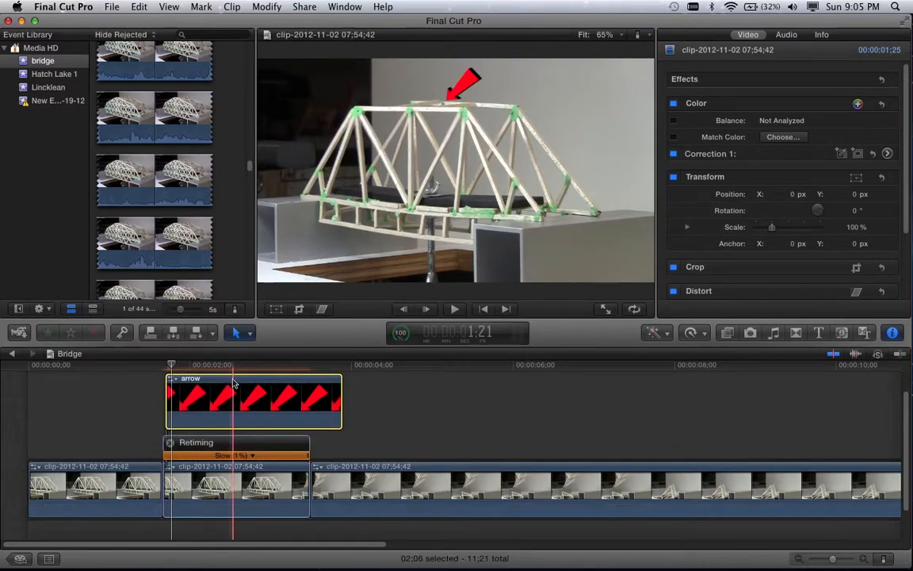
{"action": "left_click", "coordinate": [169, 444]}
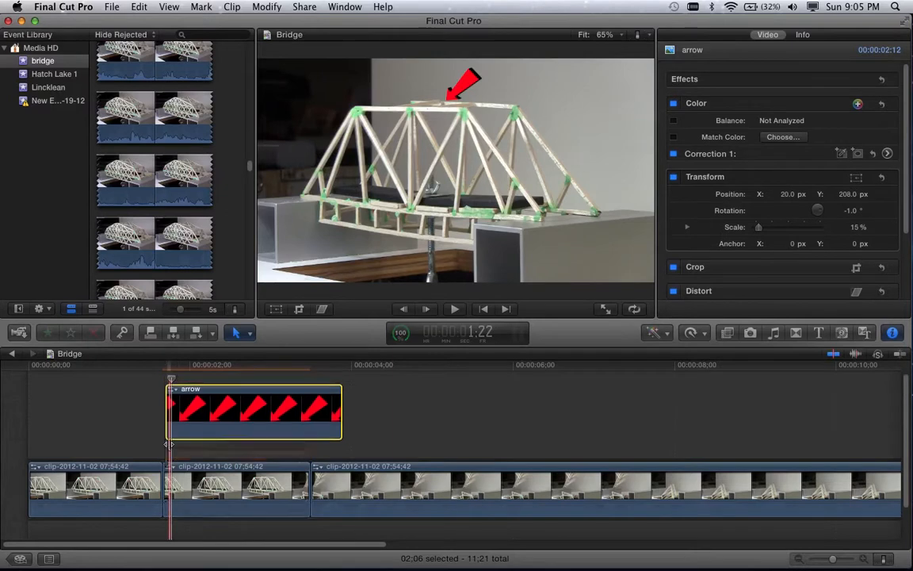
- Trim the end of the last bridge clip back to about the 10-second mark and play the project from the start
{"action": "scroll", "coordinate": [169, 448], "scroll_direction": "right", "scroll_amount": 3}
{"action": "scroll", "coordinate": [169, 448], "scroll_direction": "right", "scroll_amount": 5}
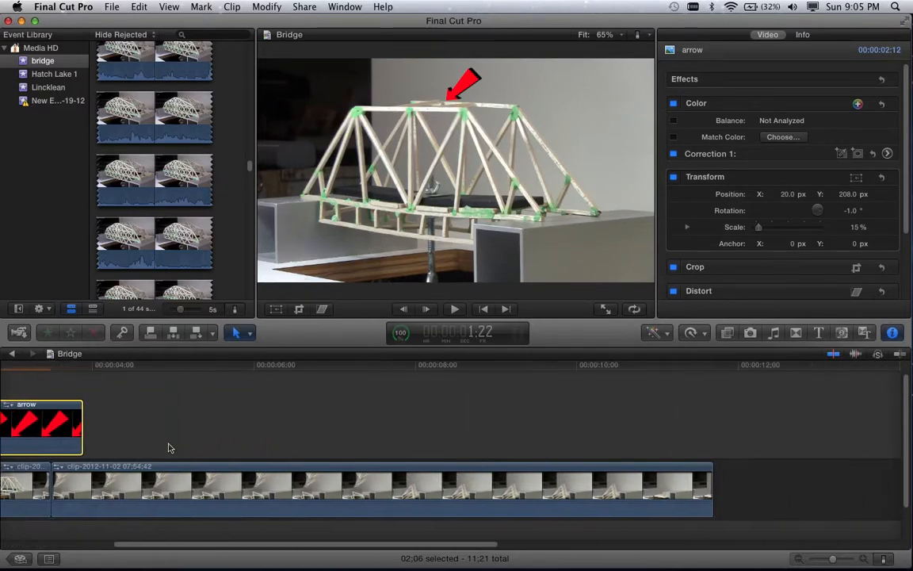
{"action": "left_click_drag", "start_coordinate": [713, 482], "coordinate": [579, 476]}
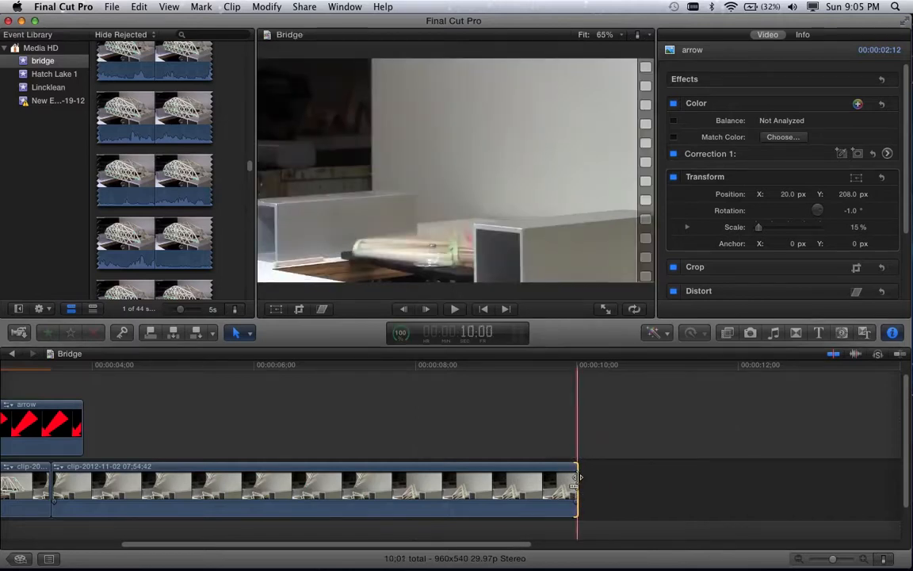
{"action": "left_click", "coordinate": [572, 484]}
{"action": "scroll", "coordinate": [252, 476], "scroll_direction": "left", "scroll_amount": 5}
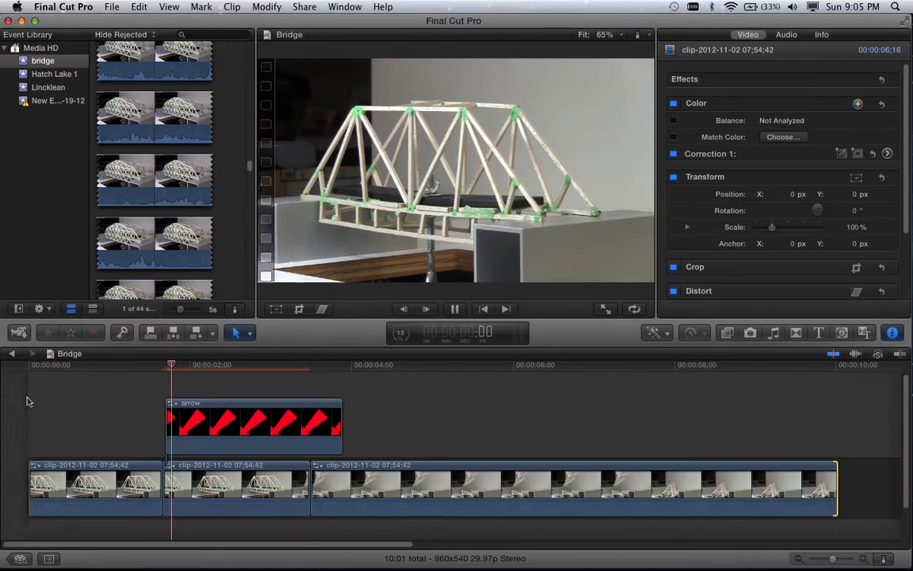
{"action": "key", "text": "space"}
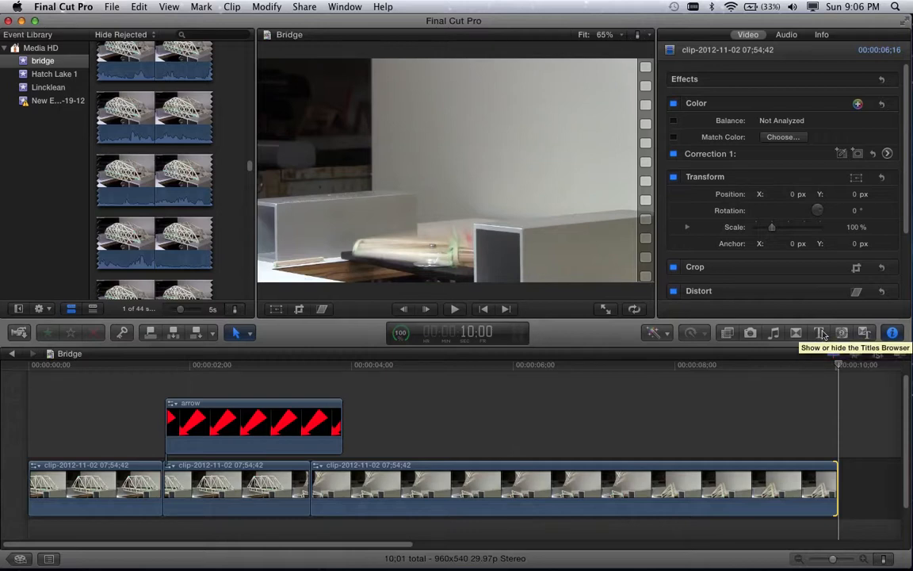
- Examine the Lower Thirds title designs, continuing through to the Bulletin Board group
{"action": "left_click", "coordinate": [821, 333]}
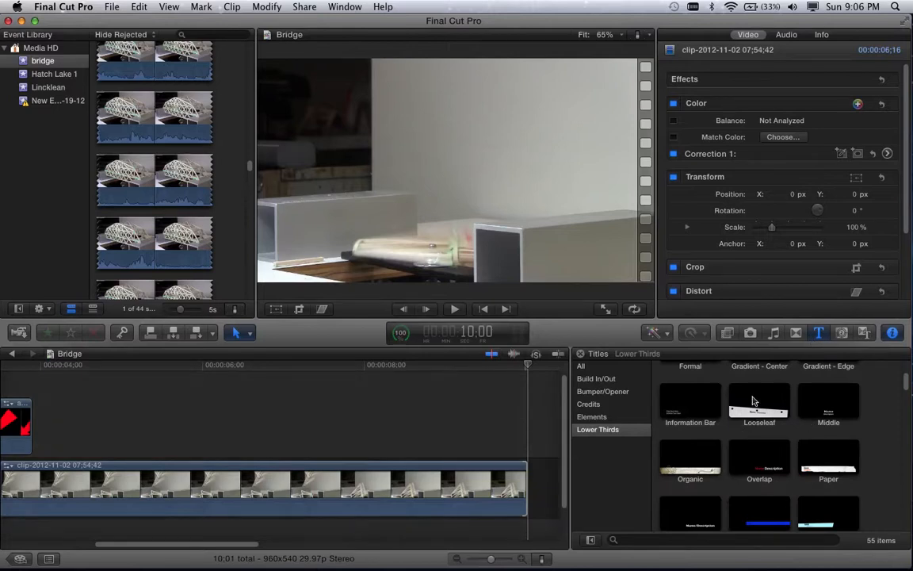
{"action": "scroll", "coordinate": [753, 400], "scroll_direction": "down", "scroll_amount": 3}
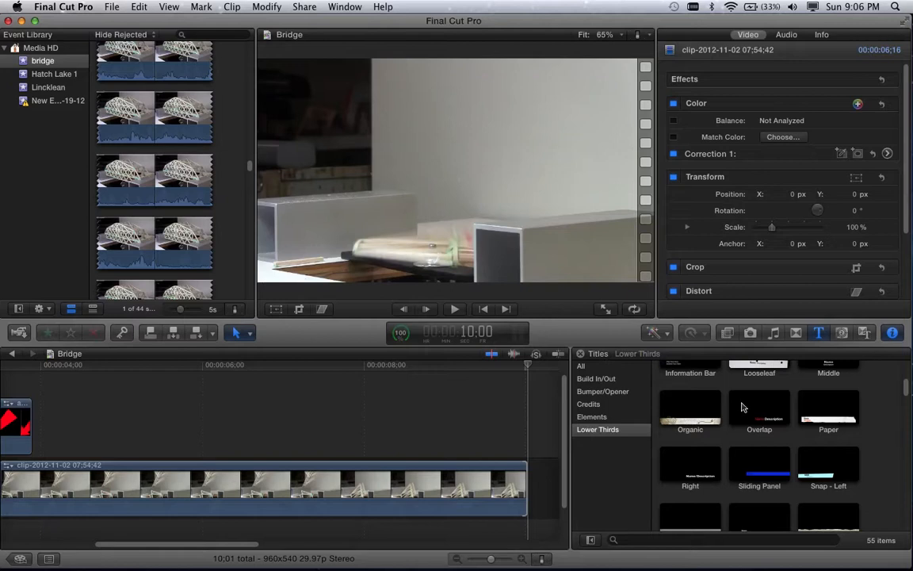
{"action": "scroll", "coordinate": [743, 404], "scroll_direction": "down", "scroll_amount": 3}
{"action": "scroll", "coordinate": [743, 407], "scroll_direction": "up", "scroll_amount": 2}
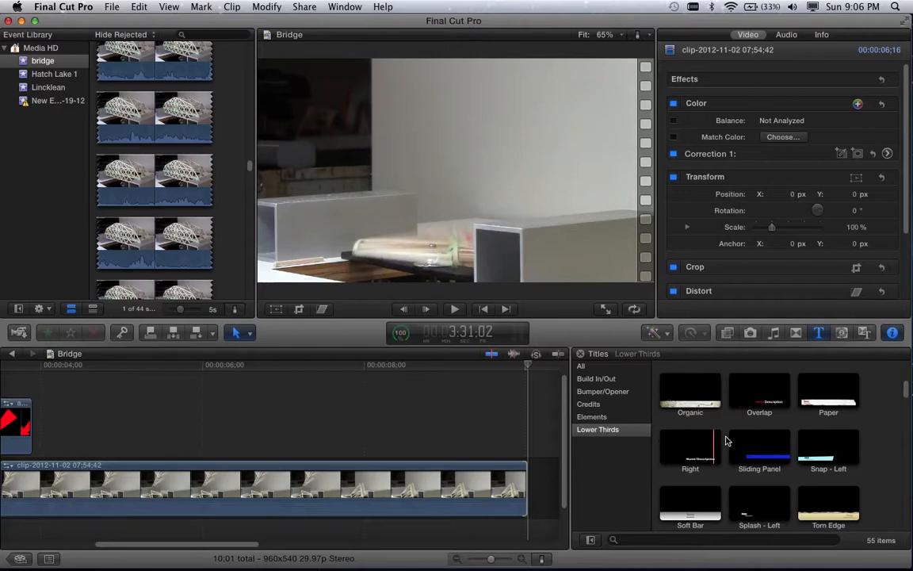
{"action": "scroll", "coordinate": [726, 441], "scroll_direction": "down", "scroll_amount": 1}
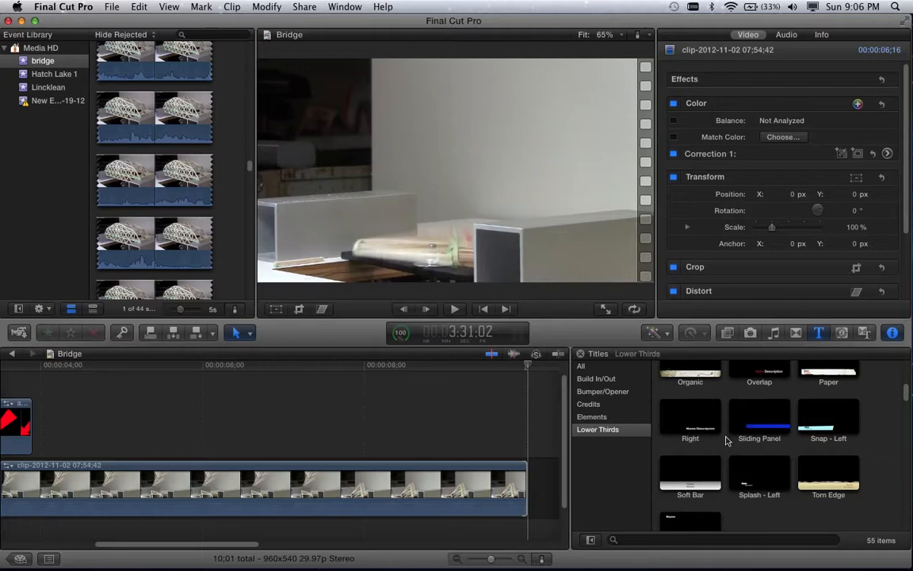
{"action": "scroll", "coordinate": [725, 440], "scroll_direction": "down", "scroll_amount": 2}
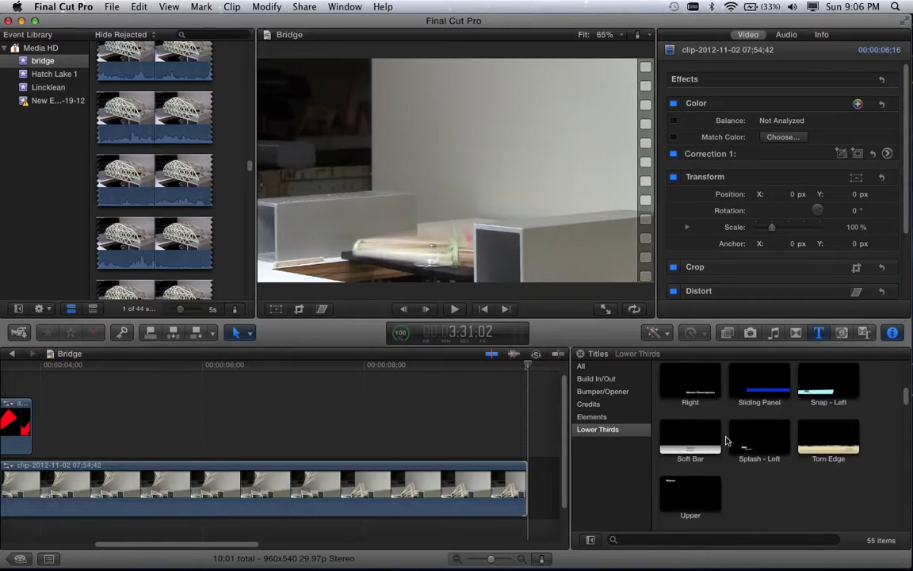
{"action": "scroll", "coordinate": [726, 441], "scroll_direction": "up", "scroll_amount": 5}
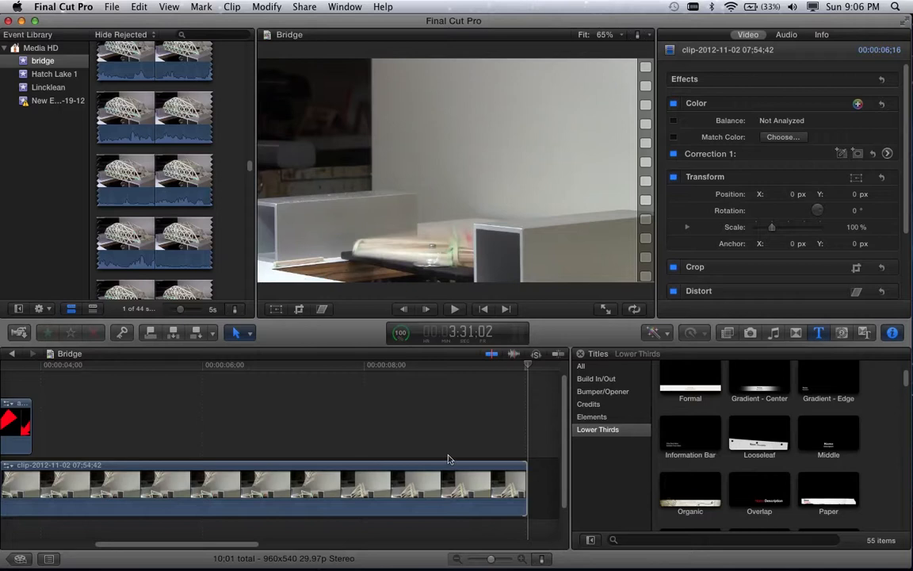
{"action": "scroll", "coordinate": [448, 459], "scroll_direction": "left", "scroll_amount": 6}
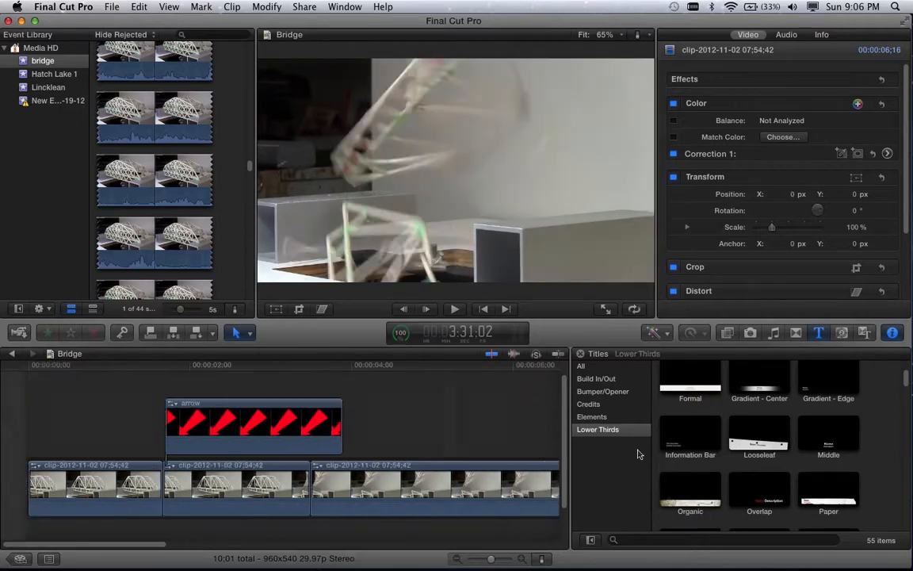
{"action": "scroll", "coordinate": [788, 453], "scroll_direction": "down", "scroll_amount": 2}
{"action": "scroll", "coordinate": [787, 454], "scroll_direction": "down", "scroll_amount": 4}
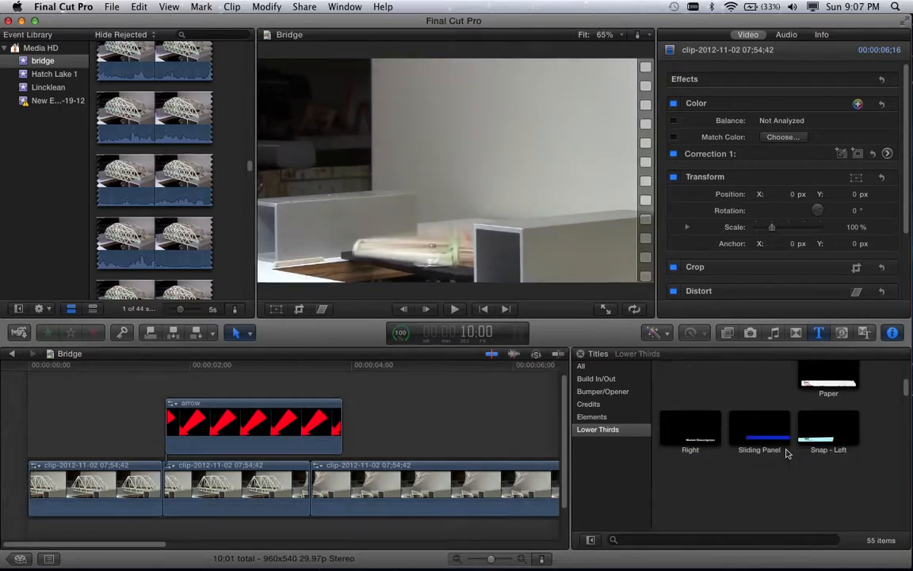
{"action": "scroll", "coordinate": [787, 454], "scroll_direction": "down", "scroll_amount": 5}
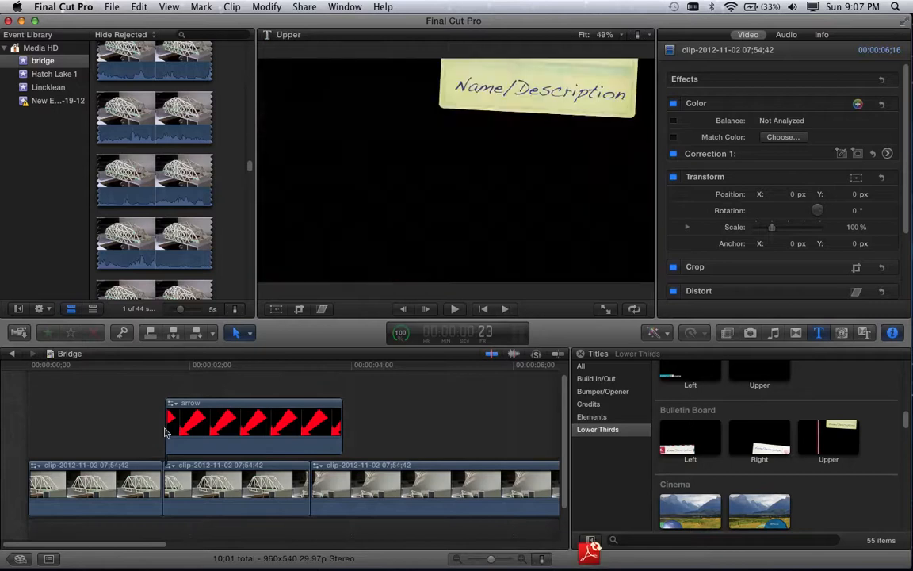
- Add the Bulletin Board Upper title above the arrow clip, starting at the beginning of the project
{"action": "left_click", "coordinate": [56, 370]}
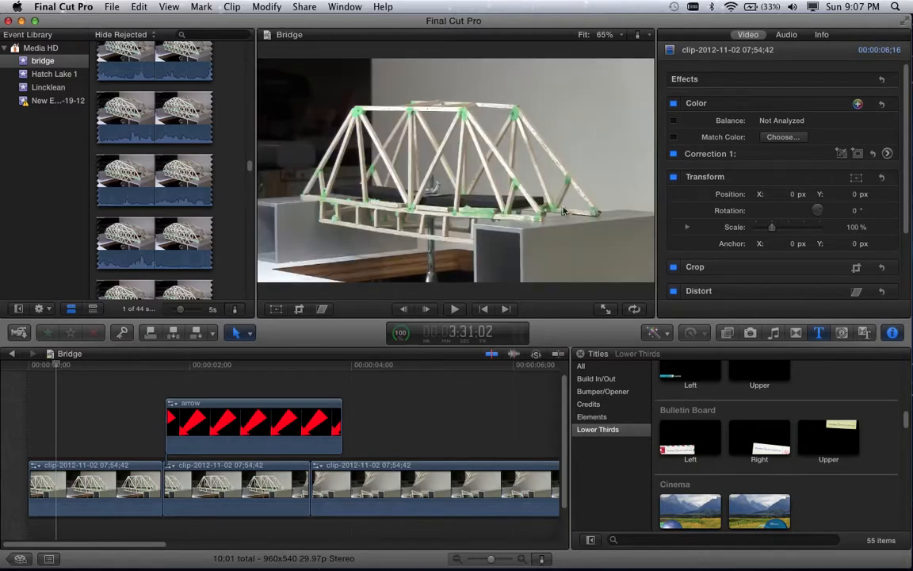
{"action": "left_click", "coordinate": [828, 442]}
{"action": "left_click_drag", "start_coordinate": [829, 442], "coordinate": [29, 394]}
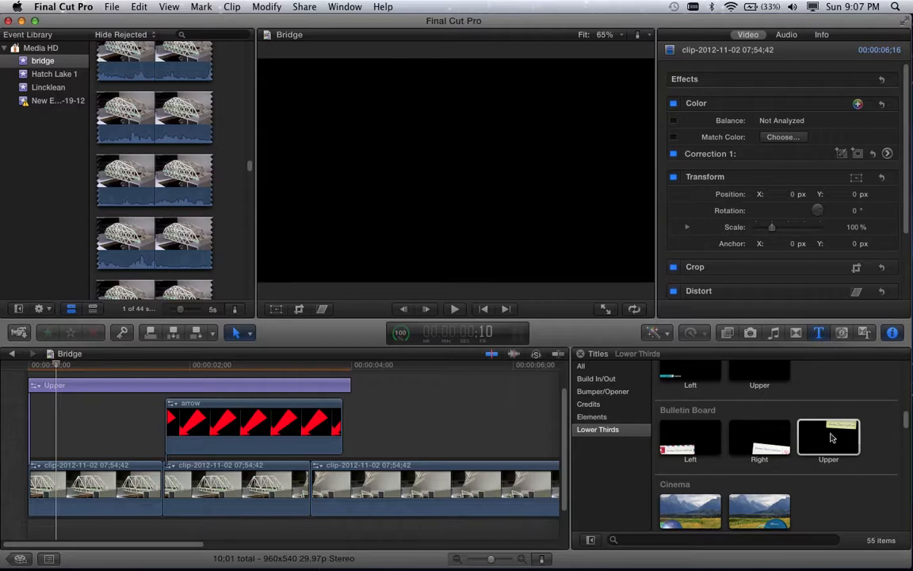
{"action": "left_click", "coordinate": [850, 446]}
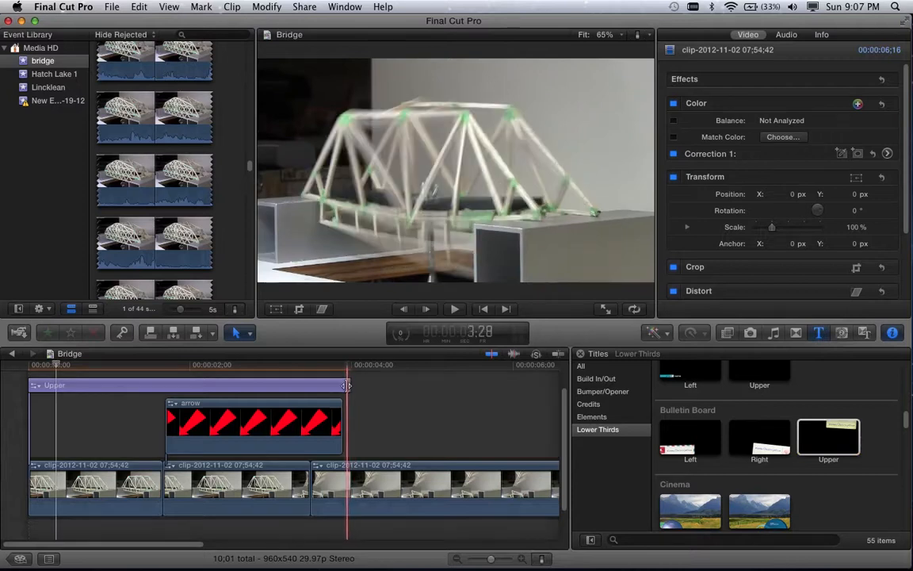
- Extend the Upper title's end to about the 8-second mark, close the titles browser, and view the title at 3:00
{"action": "left_click_drag", "start_coordinate": [347, 385], "coordinate": [517, 386]}
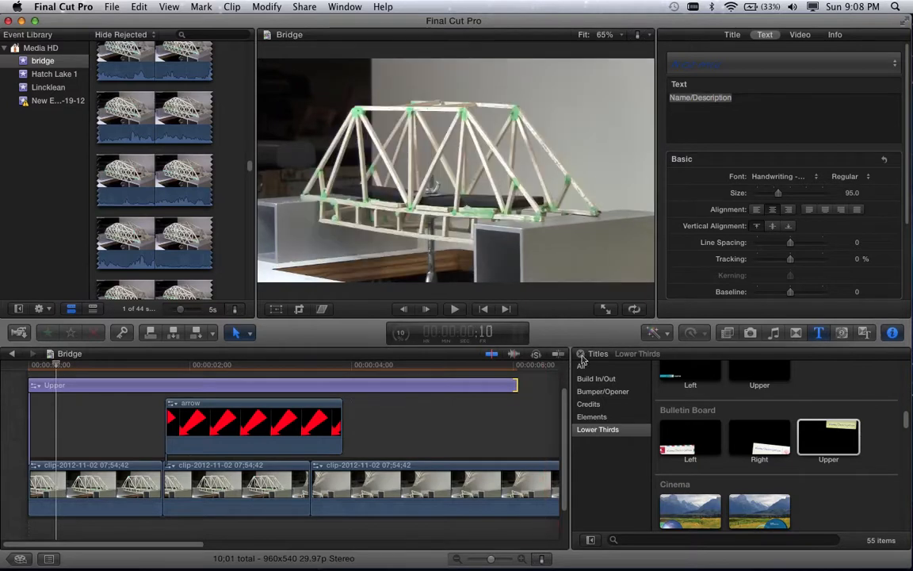
{"action": "left_click", "coordinate": [581, 354]}
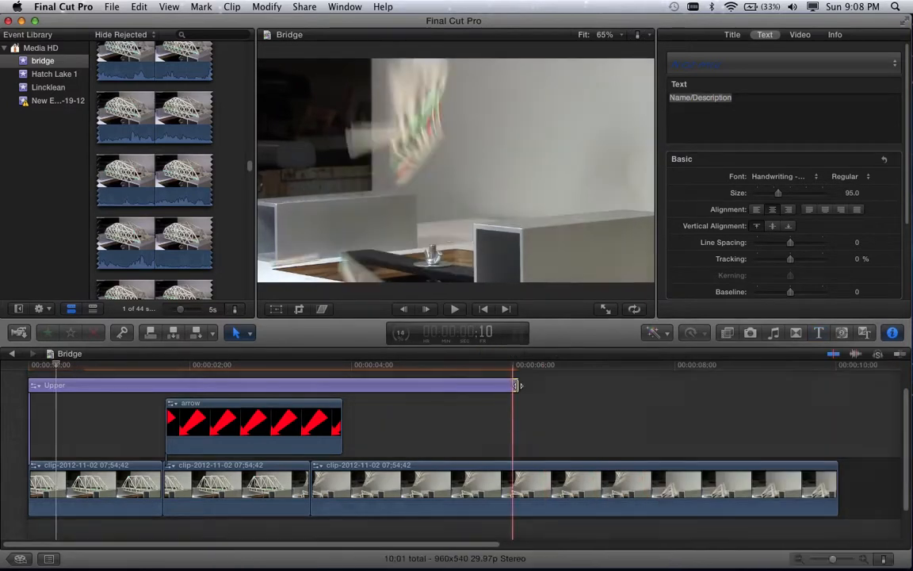
{"action": "left_click", "coordinate": [519, 388]}
{"action": "left_click", "coordinate": [514, 386]}
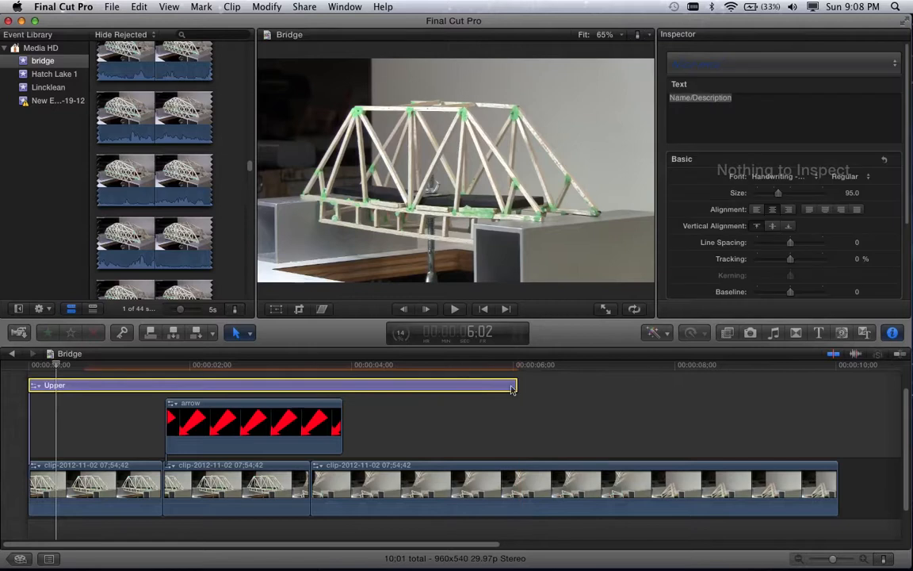
{"action": "left_click_drag", "start_coordinate": [535, 391], "coordinate": [675, 388]}
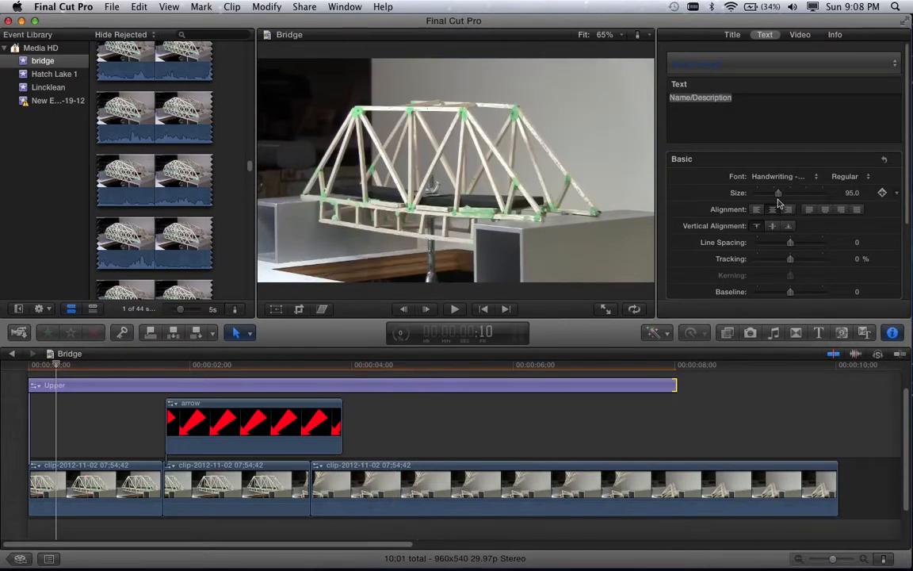
{"action": "left_click", "coordinate": [274, 386]}
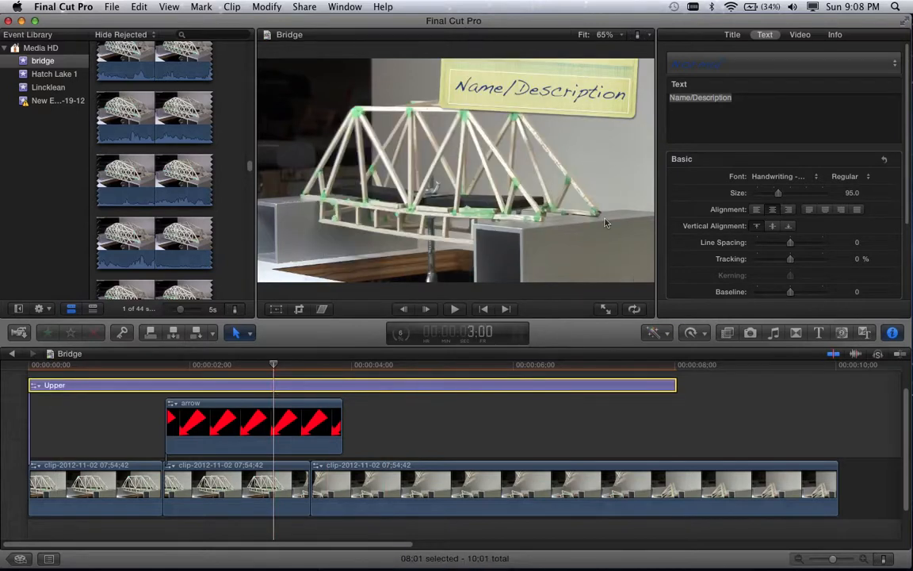
- Try the Bulletin Board title's text at size 68, then at size 94
{"action": "left_click_drag", "start_coordinate": [778, 194], "coordinate": [771, 195]}
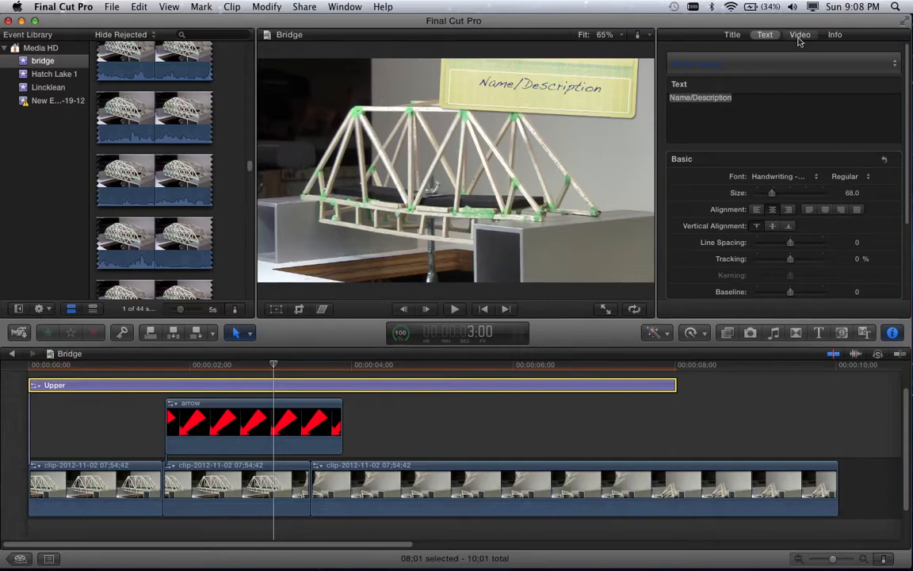
{"action": "left_click", "coordinate": [734, 35]}
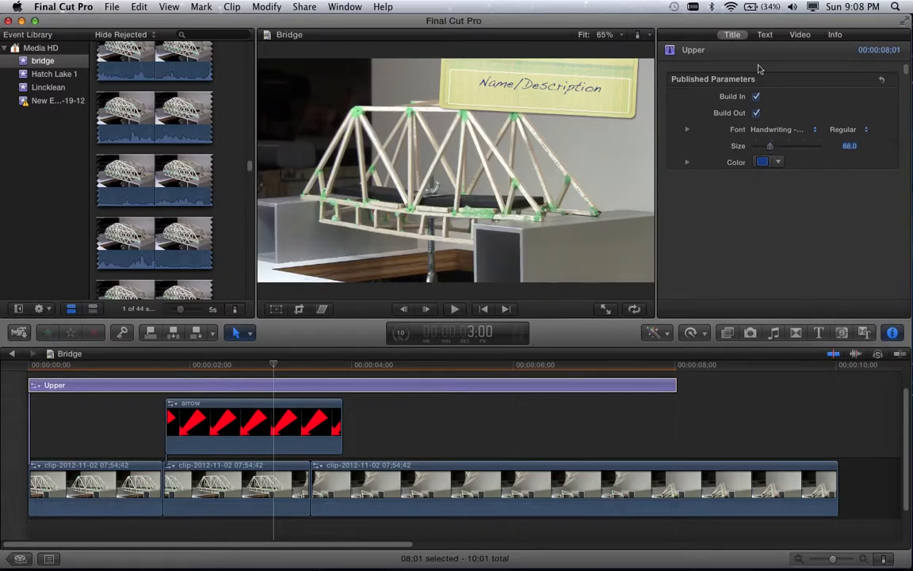
{"action": "left_click", "coordinate": [769, 147]}
{"action": "mouse_move", "coordinate": [770, 146]}
{"action": "left_mouse_down"}
{"action": "mouse_move", "coordinate": [758, 145]}
{"action": "mouse_move", "coordinate": [779, 148]}
{"action": "left_mouse_up"}
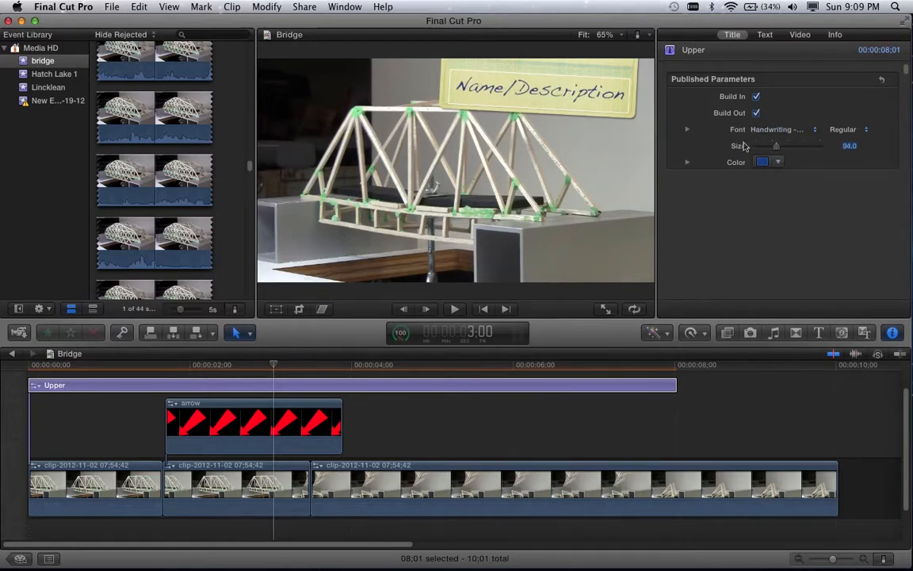
{"action": "left_click", "coordinate": [867, 129]}
{"action": "left_click", "coordinate": [852, 110]}
- Examine the title's text formatting options, from the basic settings down to Face, Outline, Glow and Drop Shadow
{"action": "left_click", "coordinate": [765, 35]}
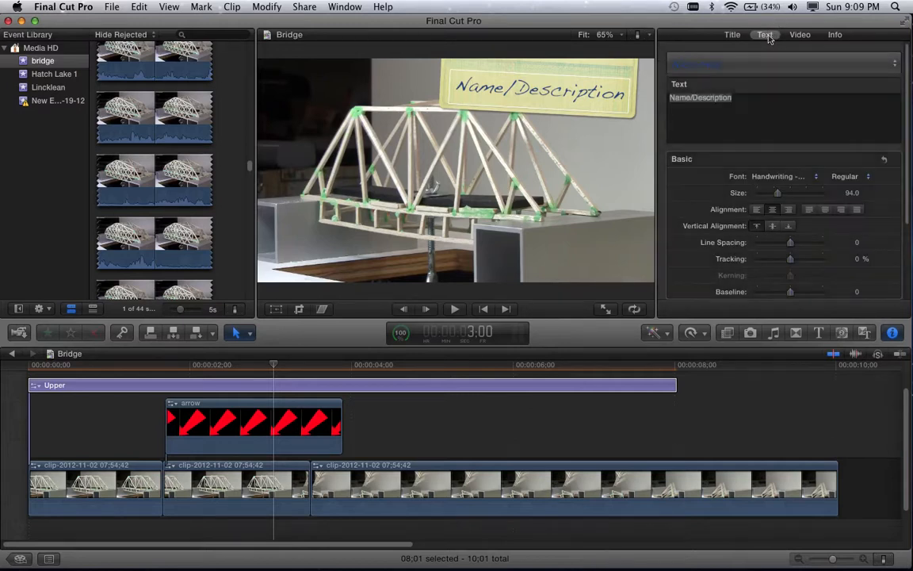
{"action": "scroll", "coordinate": [790, 270], "scroll_direction": "down", "scroll_amount": 4}
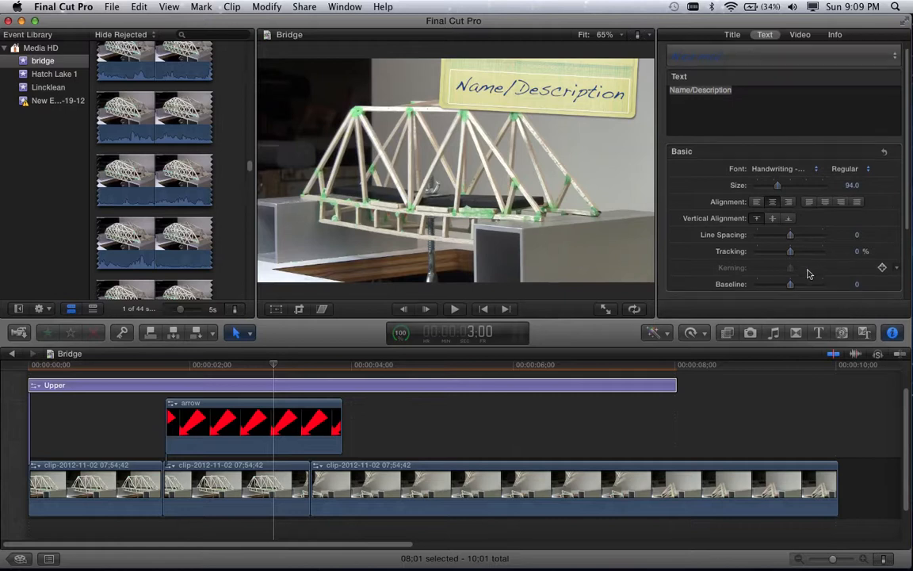
{"action": "scroll", "coordinate": [809, 273], "scroll_direction": "down", "scroll_amount": 3}
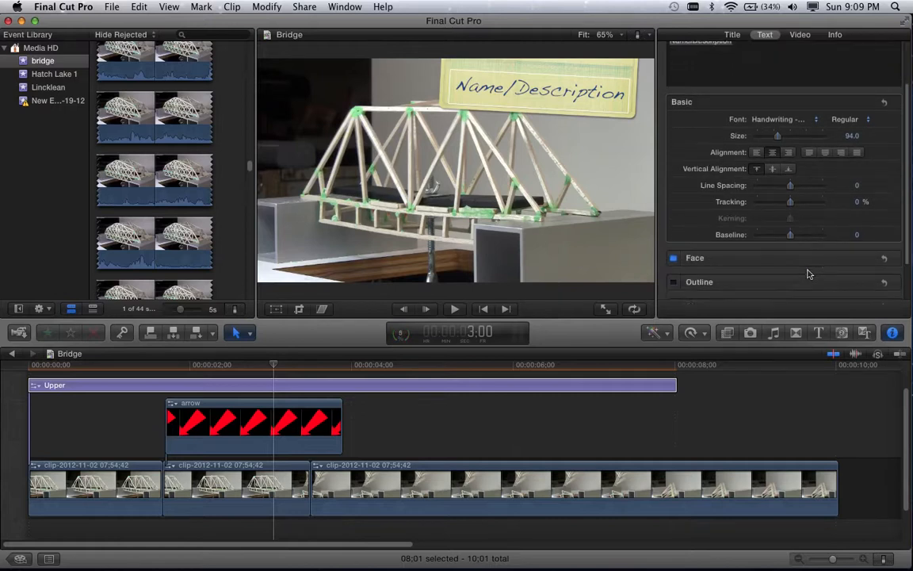
{"action": "scroll", "coordinate": [809, 273], "scroll_direction": "up", "scroll_amount": 1}
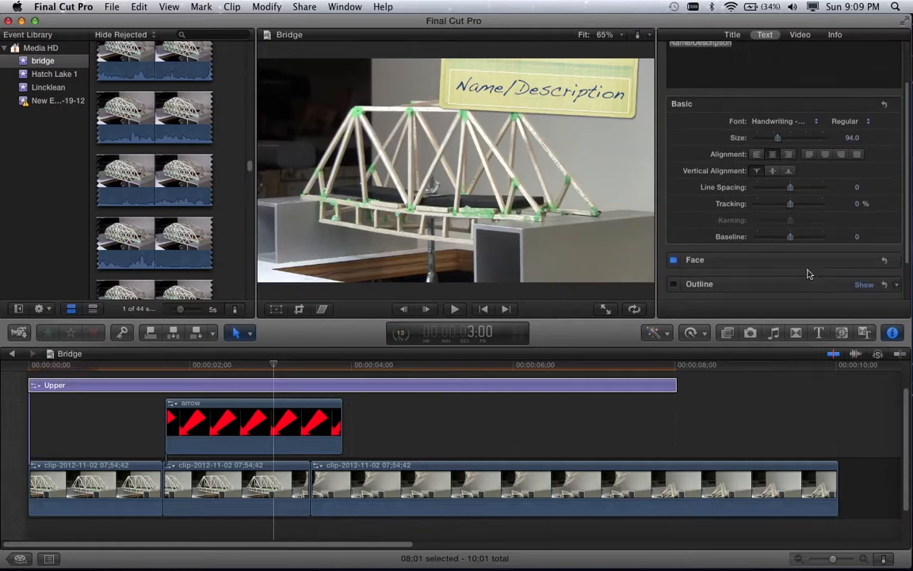
{"action": "scroll", "coordinate": [808, 274], "scroll_direction": "down", "scroll_amount": 6}
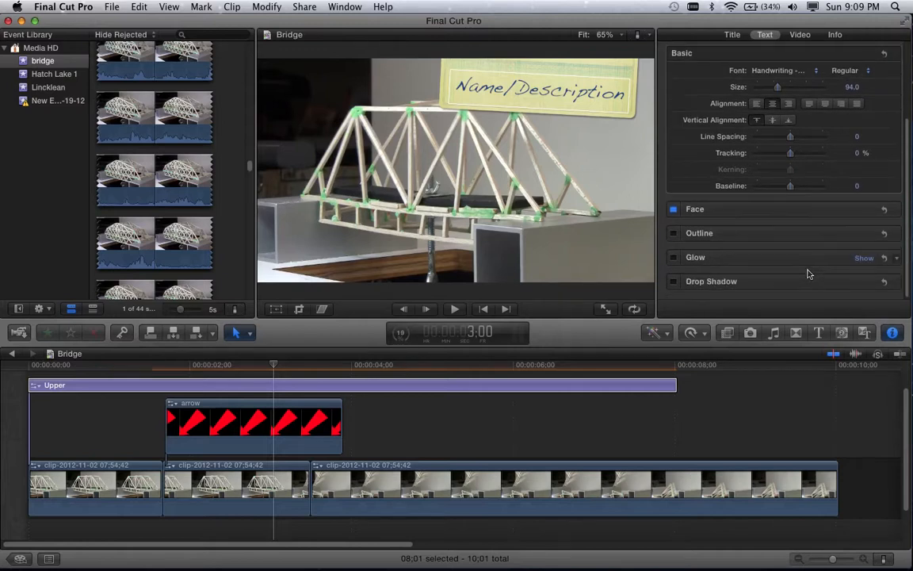
{"action": "scroll", "coordinate": [809, 274], "scroll_direction": "up", "scroll_amount": 8}
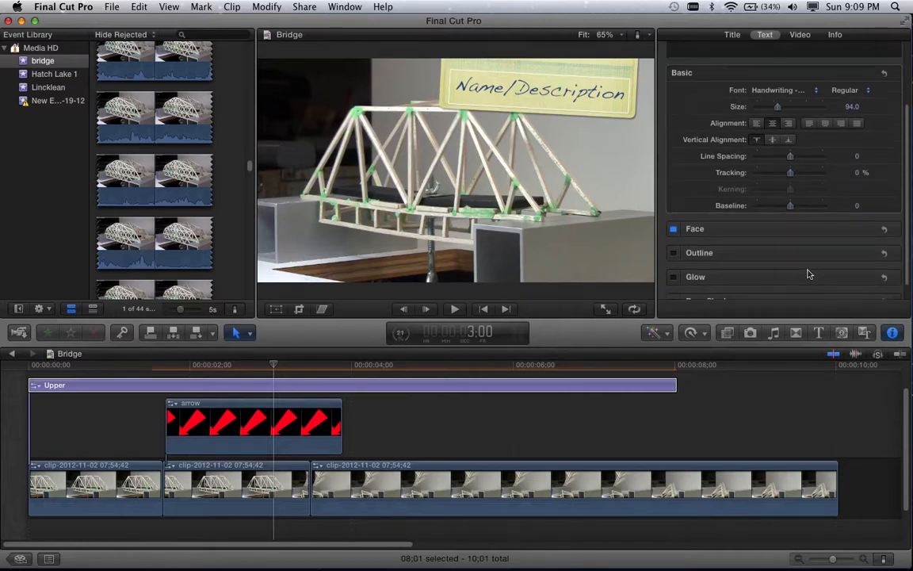
- Replace the Bulletin Board title with the Boxes Upper title from Lower Thirds, placed above the arrow clip near the project's start
{"action": "left_click", "coordinate": [820, 333]}
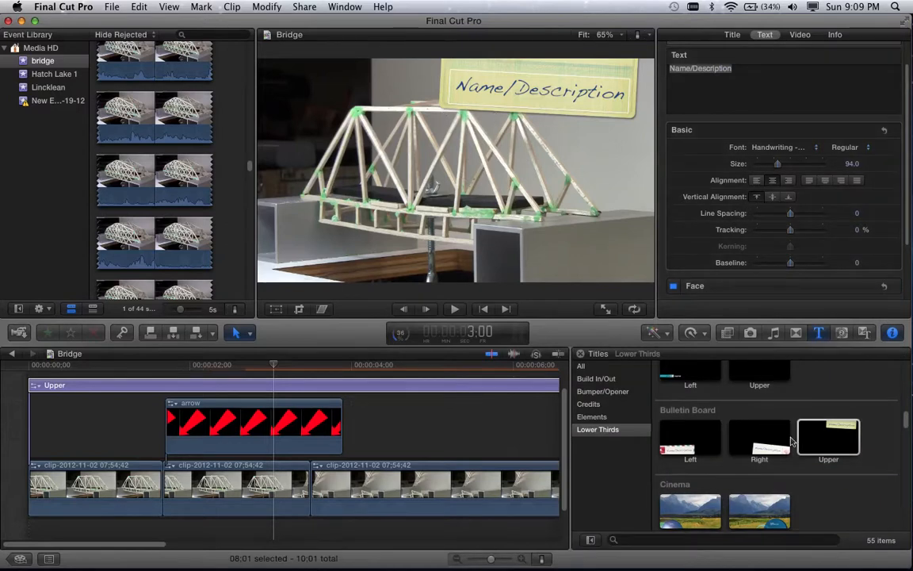
{"action": "scroll", "coordinate": [797, 446], "scroll_direction": "up", "scroll_amount": 3}
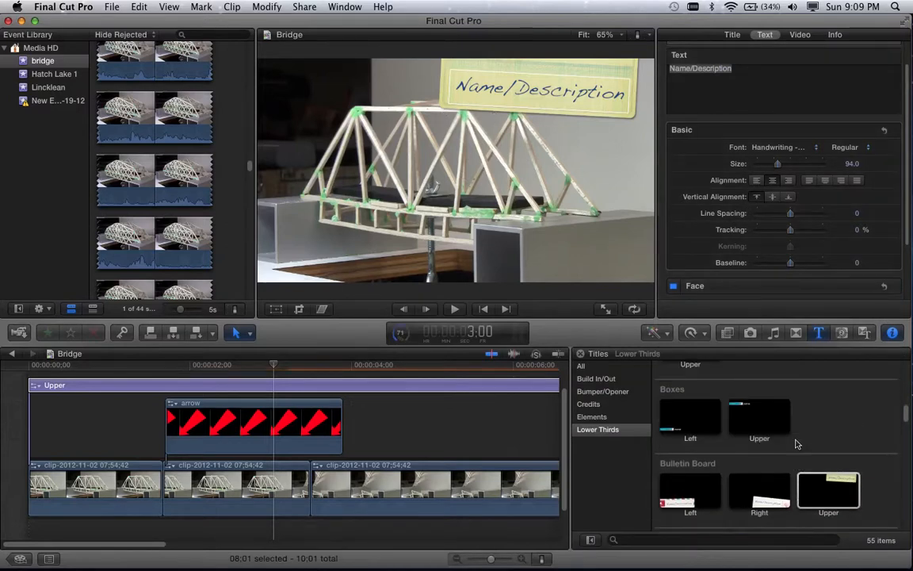
{"action": "left_click", "coordinate": [755, 429]}
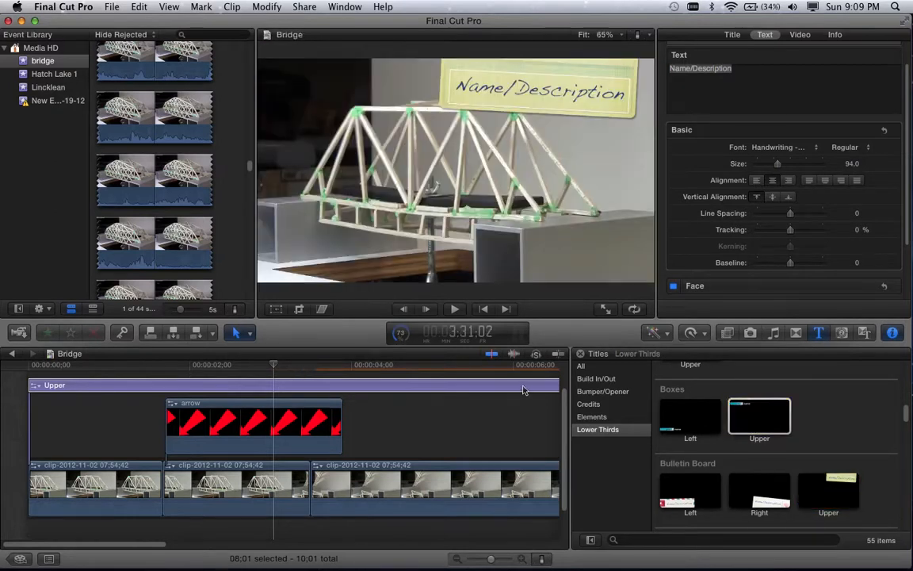
{"action": "key", "text": "Delete"}
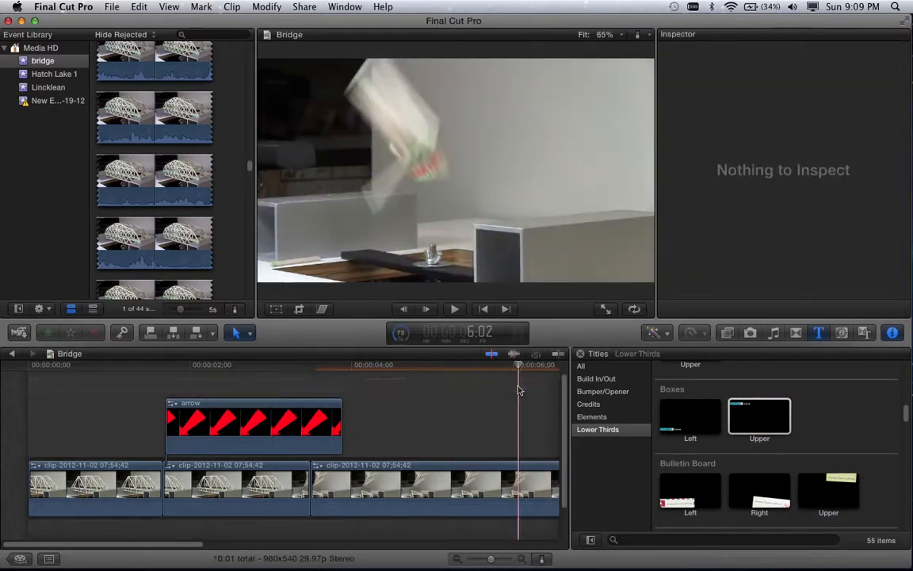
{"action": "left_click_drag", "start_coordinate": [605, 422], "coordinate": [30, 378]}
{"action": "left_click_drag", "start_coordinate": [119, 387], "coordinate": [119, 386]}
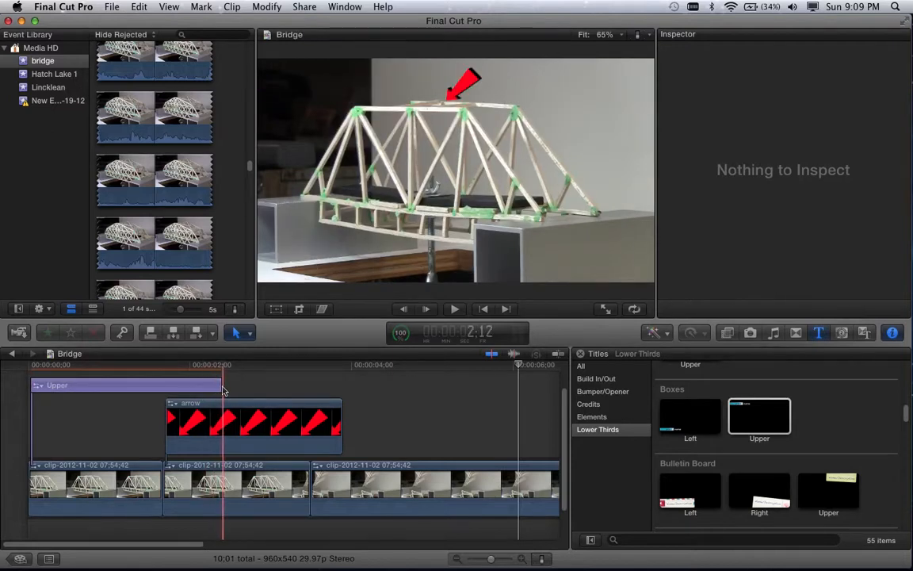
- Extend the Boxes Upper title to a length of about 8:22 and close the titles browser
{"action": "left_click_drag", "start_coordinate": [222, 388], "coordinate": [569, 376]}
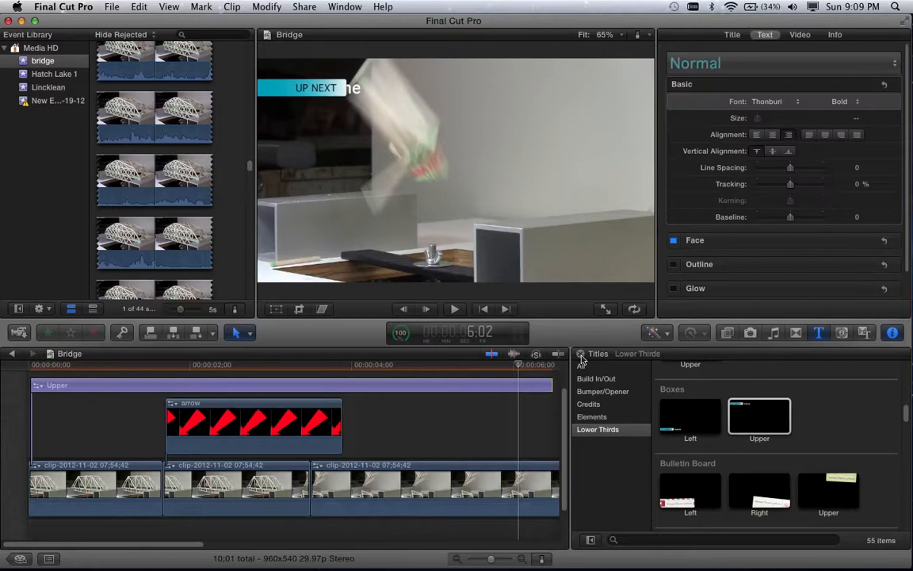
{"action": "left_click", "coordinate": [581, 354]}
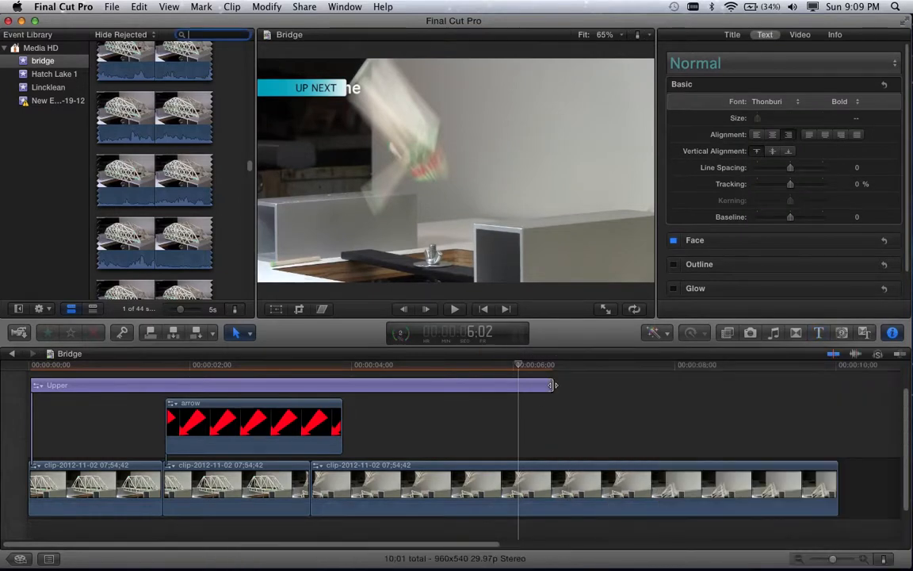
{"action": "left_click", "coordinate": [581, 387]}
{"action": "left_click_drag", "start_coordinate": [671, 389], "coordinate": [705, 387]}
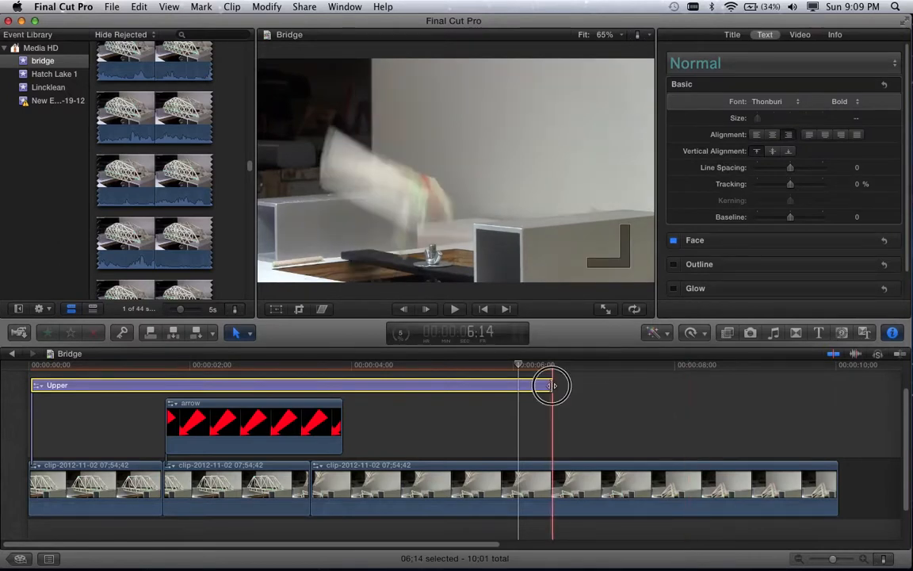
{"action": "left_click", "coordinate": [585, 386]}
{"action": "left_click_drag", "start_coordinate": [584, 387], "coordinate": [734, 387]}
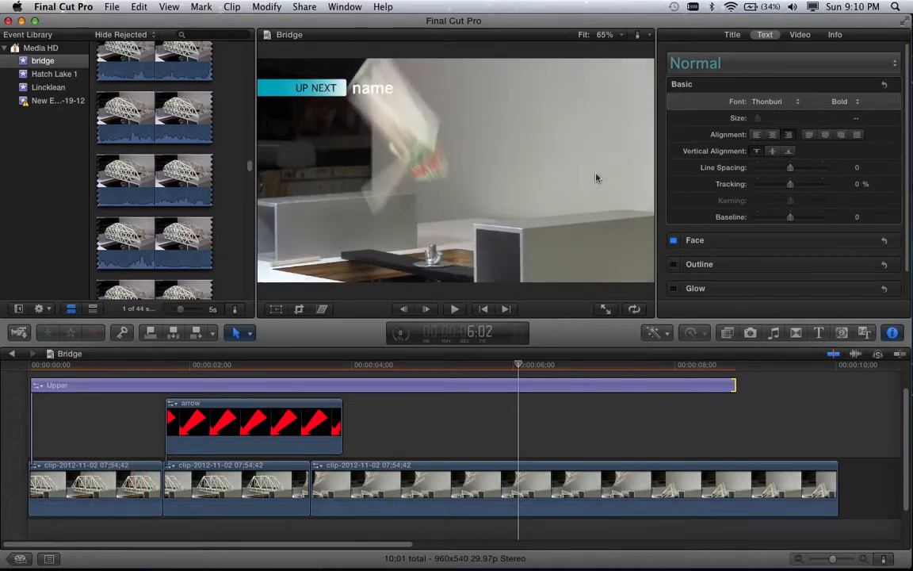
- Replace the "UP NEXT" text in the title's blue box with "Name"
{"action": "scroll", "coordinate": [767, 94], "scroll_direction": "up", "scroll_amount": 2}
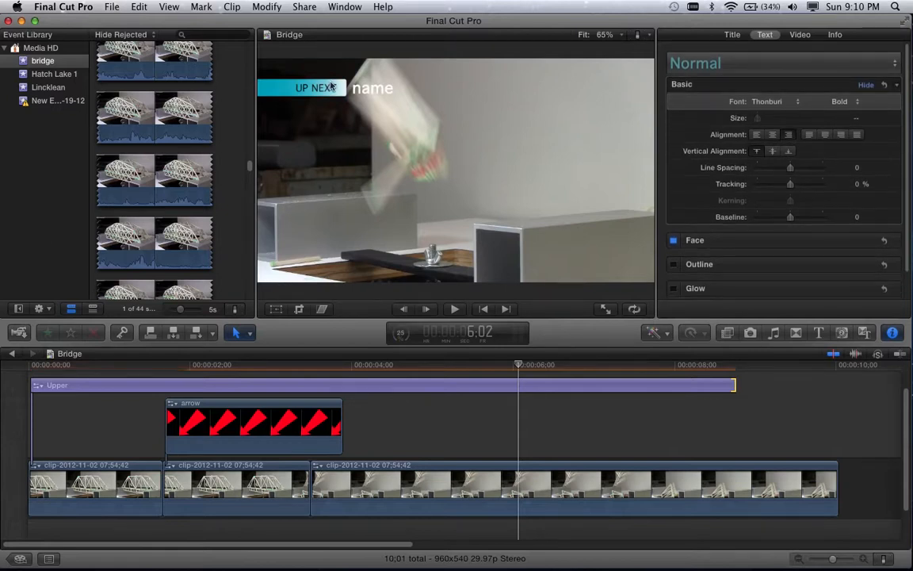
{"action": "left_click", "coordinate": [332, 90]}
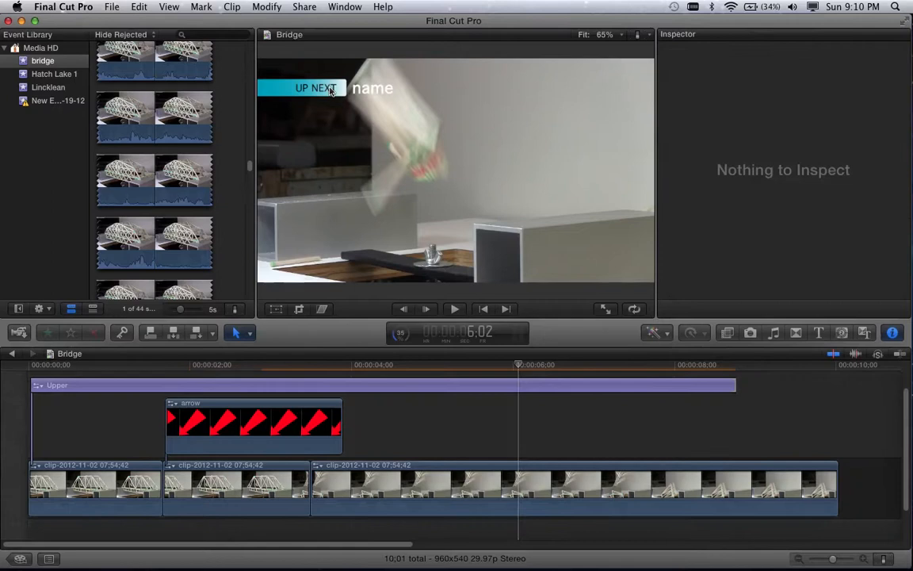
{"action": "left_click", "coordinate": [235, 389]}
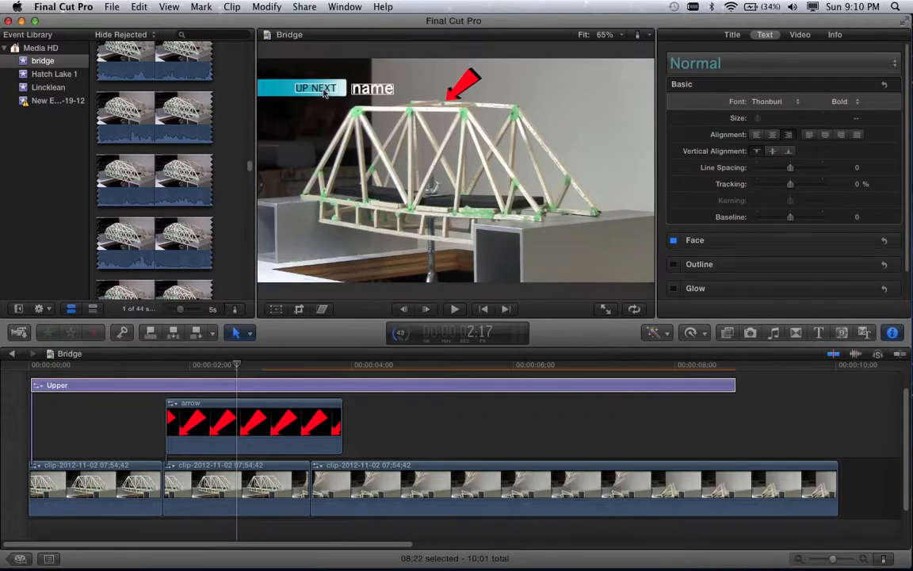
{"action": "double_click", "coordinate": [325, 89]}
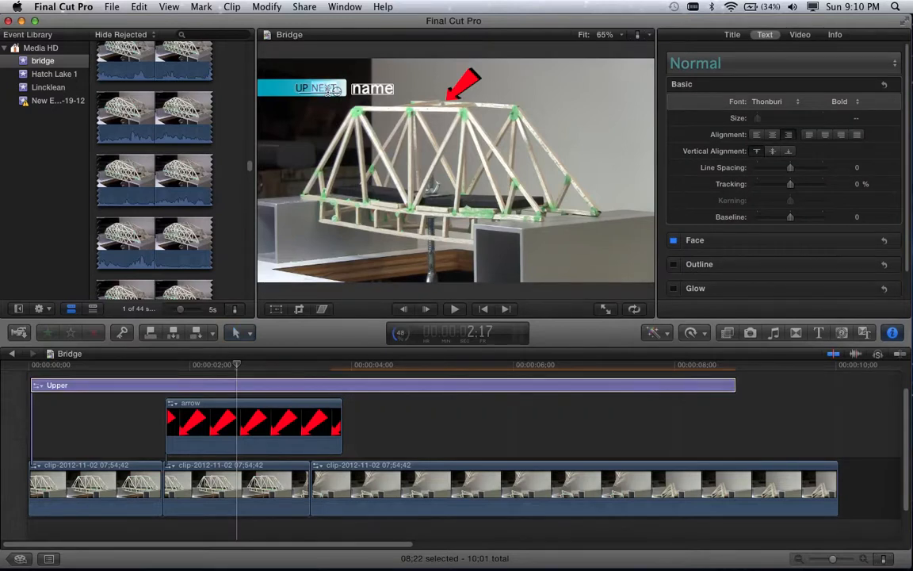
{"action": "double_click", "coordinate": [337, 91]}
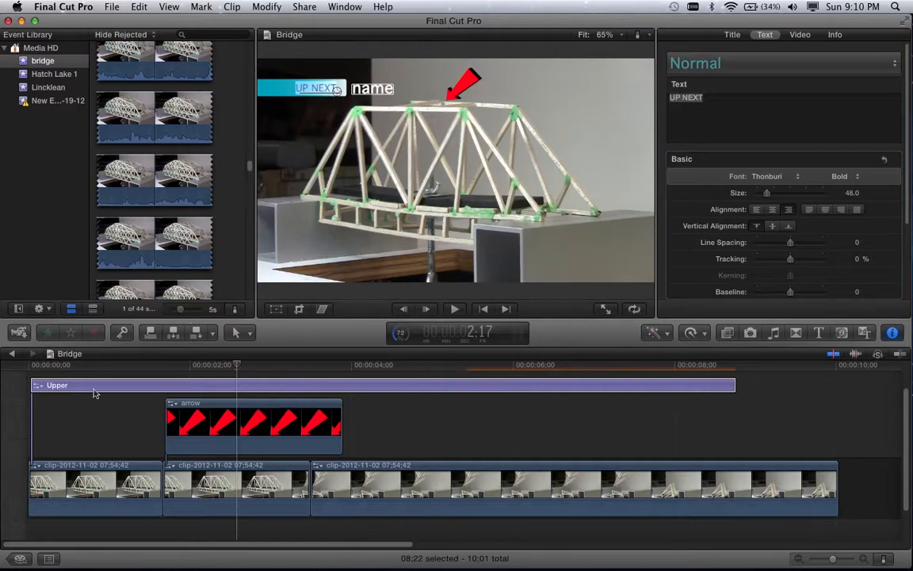
{"action": "left_click", "coordinate": [709, 97]}
{"action": "left_click", "coordinate": [708, 98]}
{"action": "left_click_drag", "start_coordinate": [708, 97], "coordinate": [657, 97]}
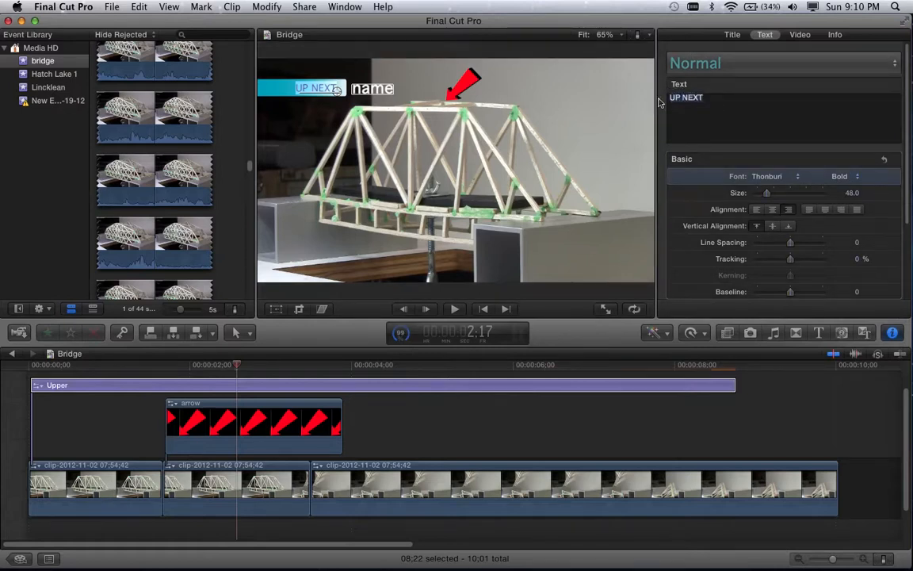
{"action": "type", "text": "Name"}
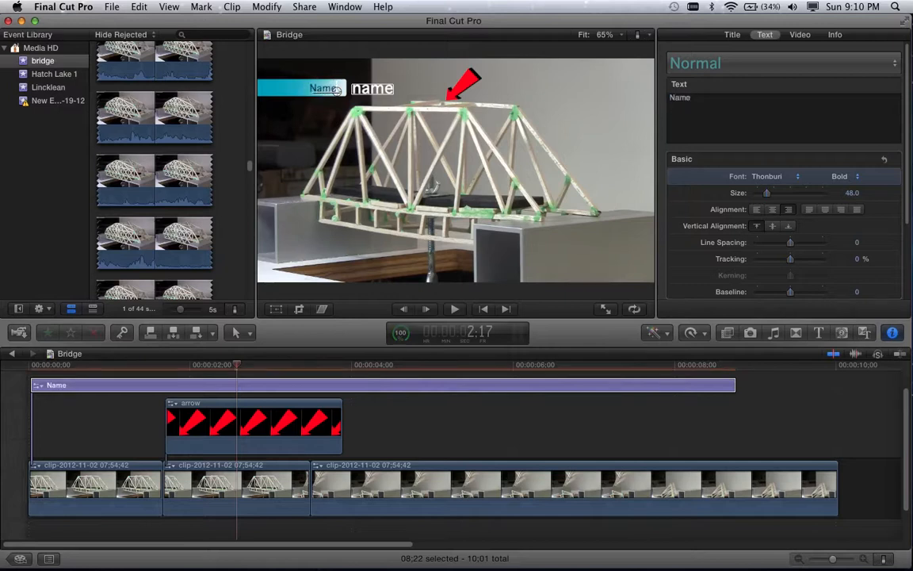
- Replace the white "name" text beside the blue box with "11.6grams, 15.9 lbs, 306"
{"action": "double_click", "coordinate": [337, 88]}
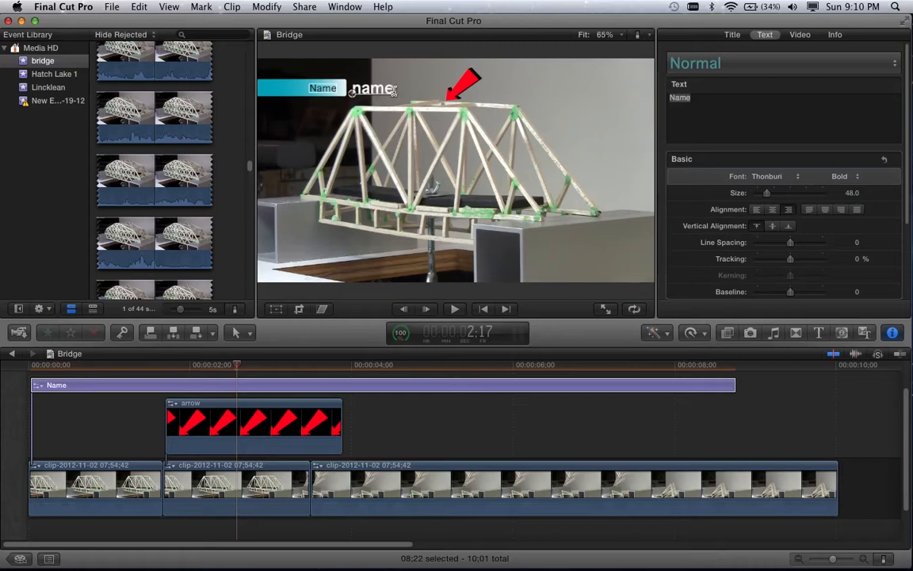
{"action": "left_click_drag", "start_coordinate": [694, 98], "coordinate": [659, 98]}
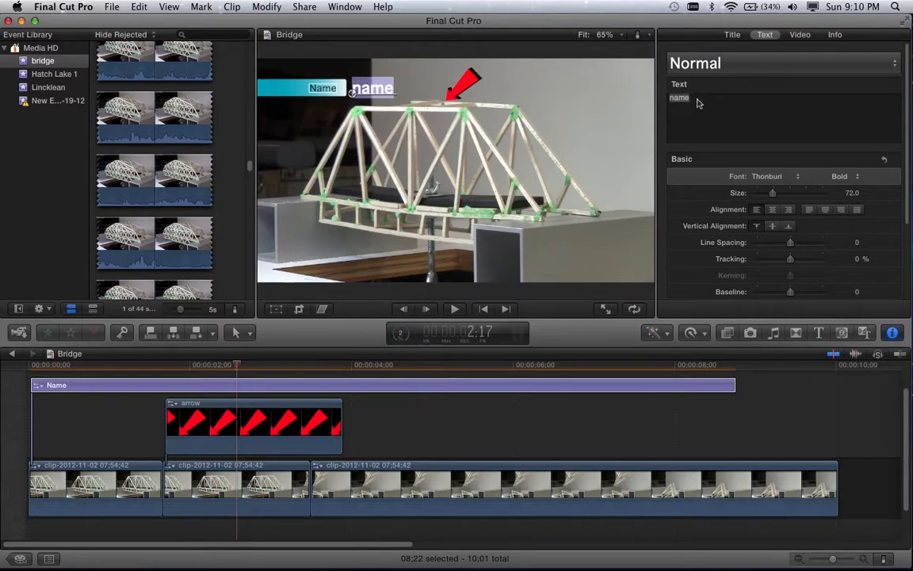
{"action": "double_click", "coordinate": [698, 102]}
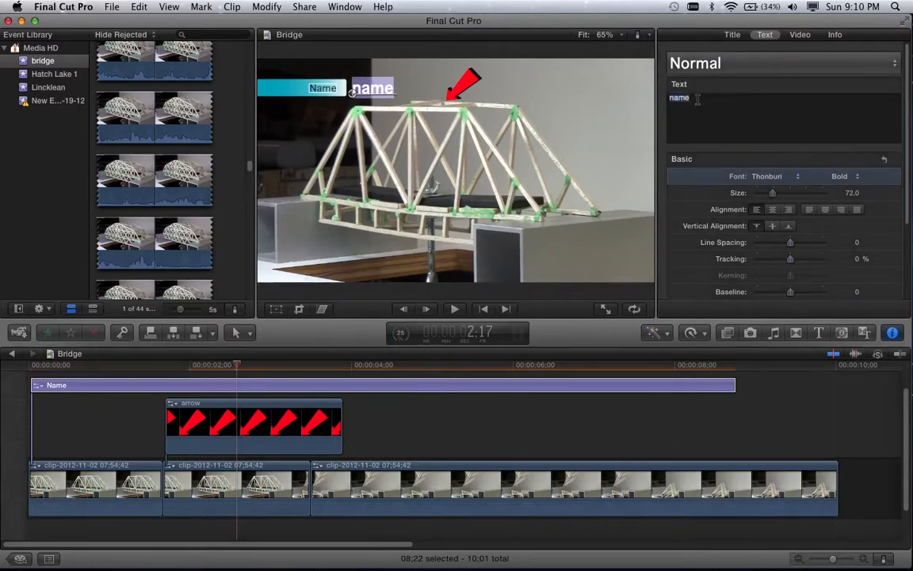
{"action": "type", "text": "1"}
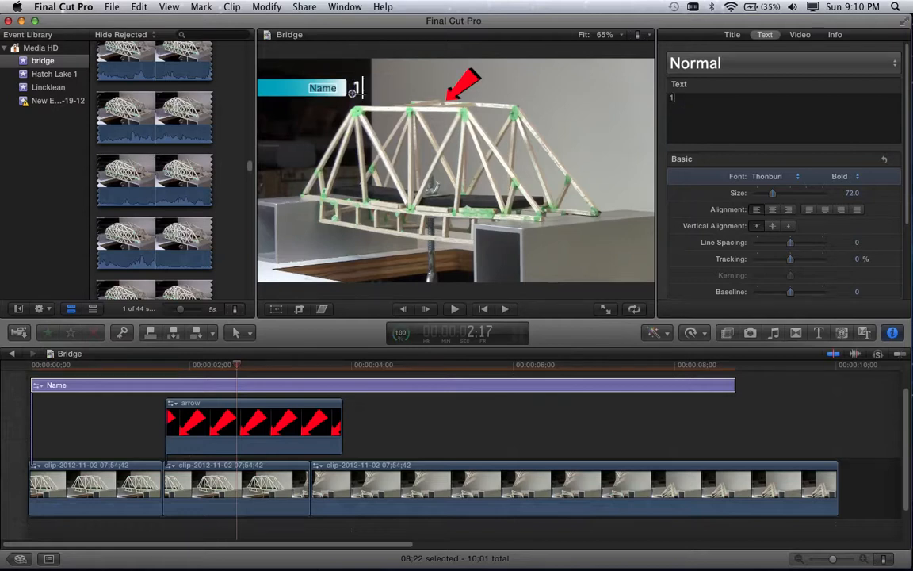
{"action": "type", "text": "1.6grams"}
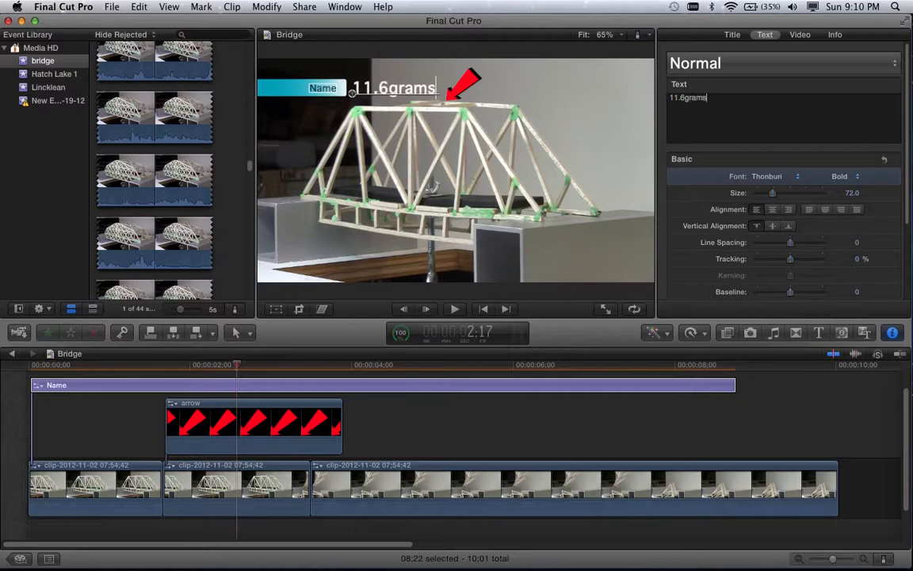
{"action": "type", "text": ", 15.9 lb"}
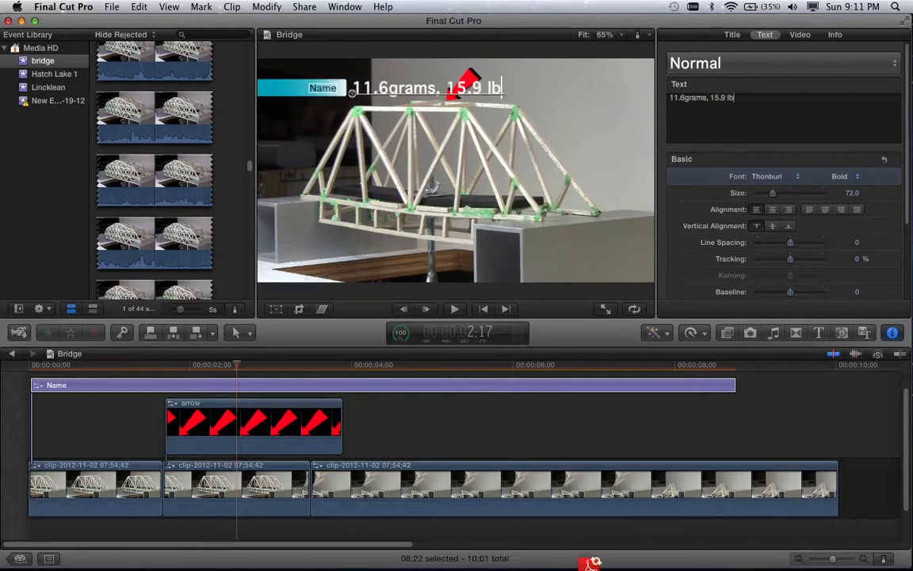
{"action": "type", "text": "s"}
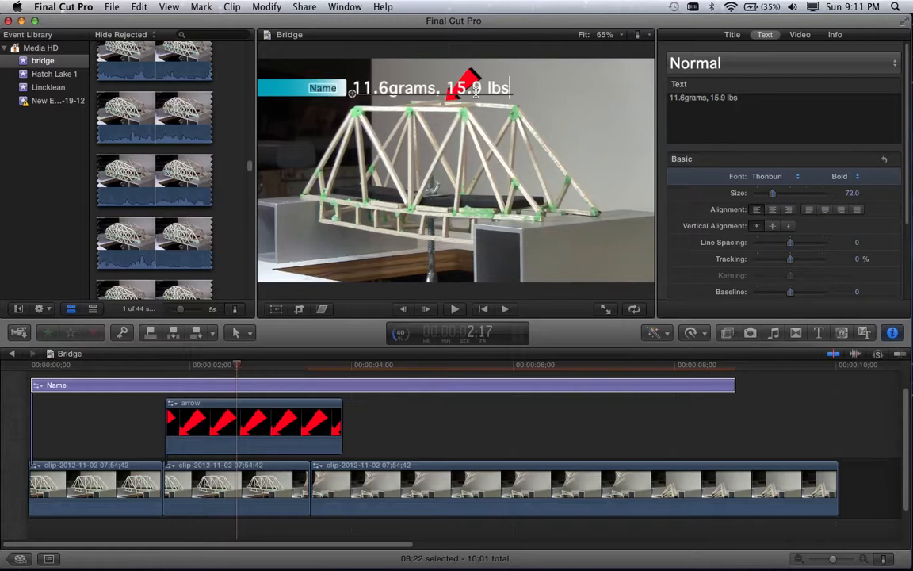
{"action": "type", "text": "."}
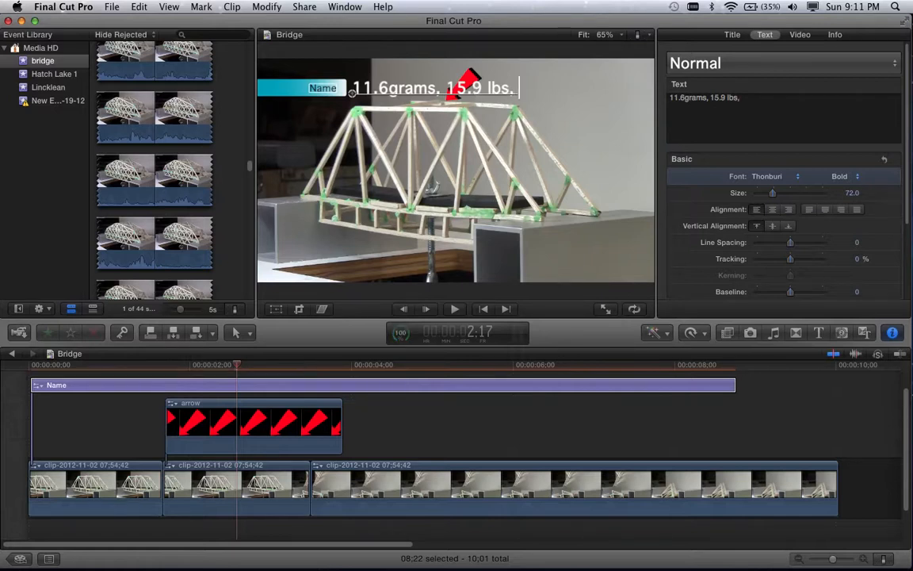
{"action": "type", "text": " 306"}
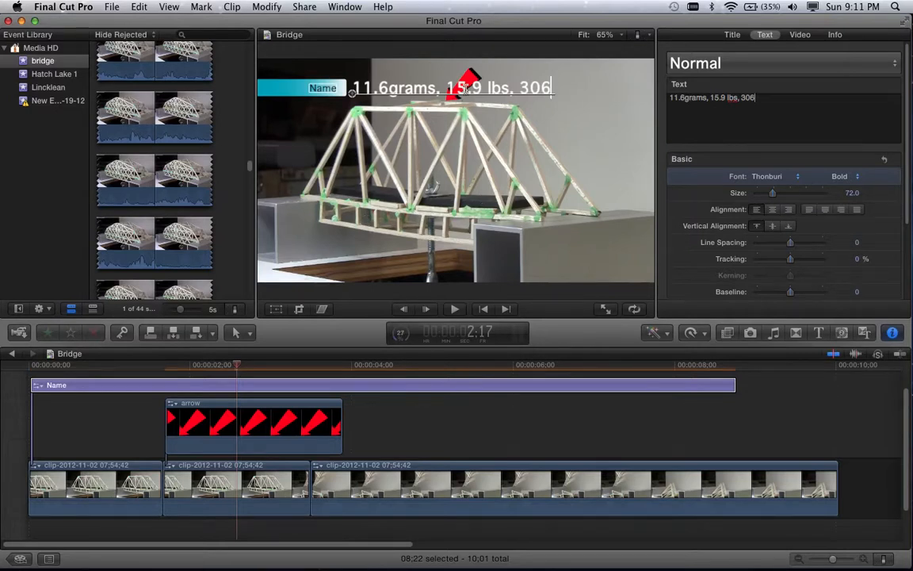
- Return to the start of the project and play it through with the new title
{"action": "left_click", "coordinate": [32, 383]}
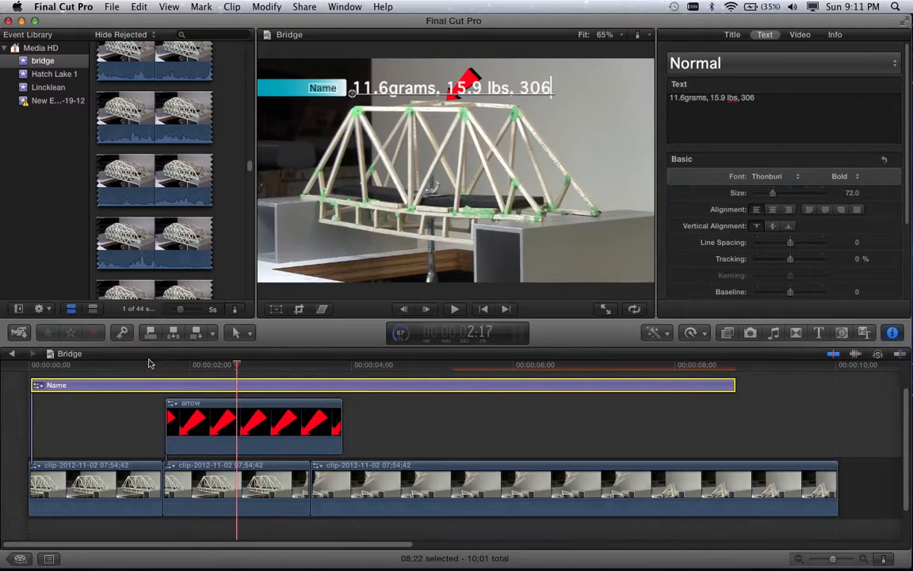
{"action": "left_click", "coordinate": [236, 366]}
{"action": "left_click_drag", "start_coordinate": [236, 366], "coordinate": [75, 367]}
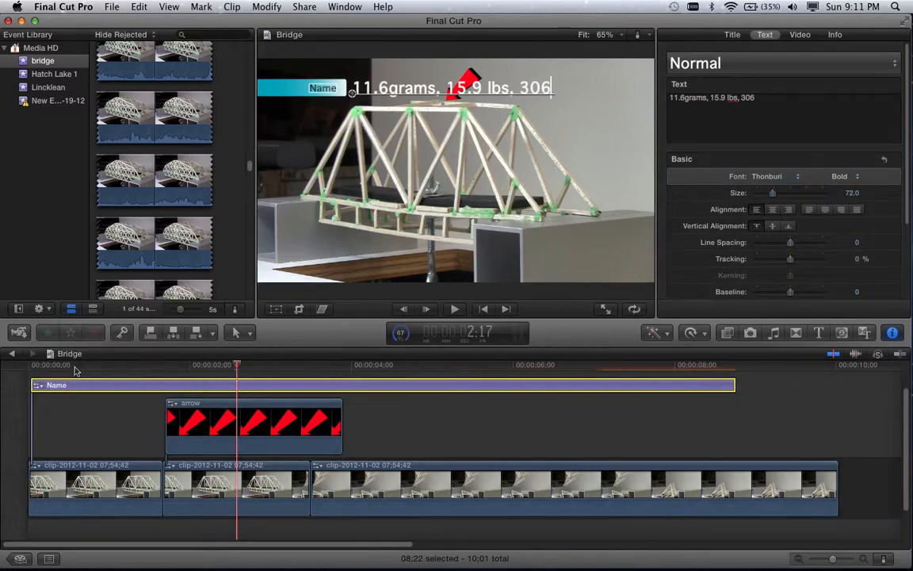
{"action": "left_click_drag", "start_coordinate": [32, 365], "coordinate": [20, 366]}
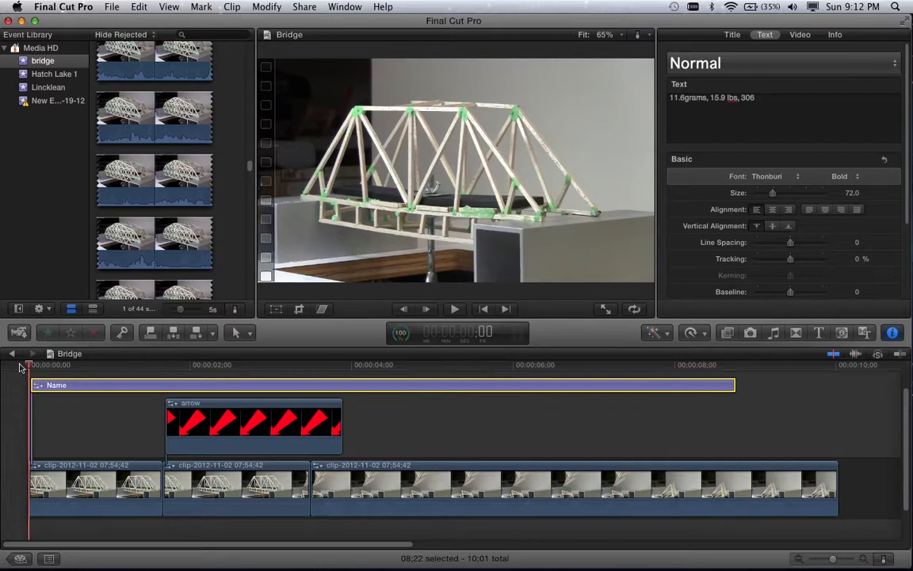
{"action": "key", "text": "space"}
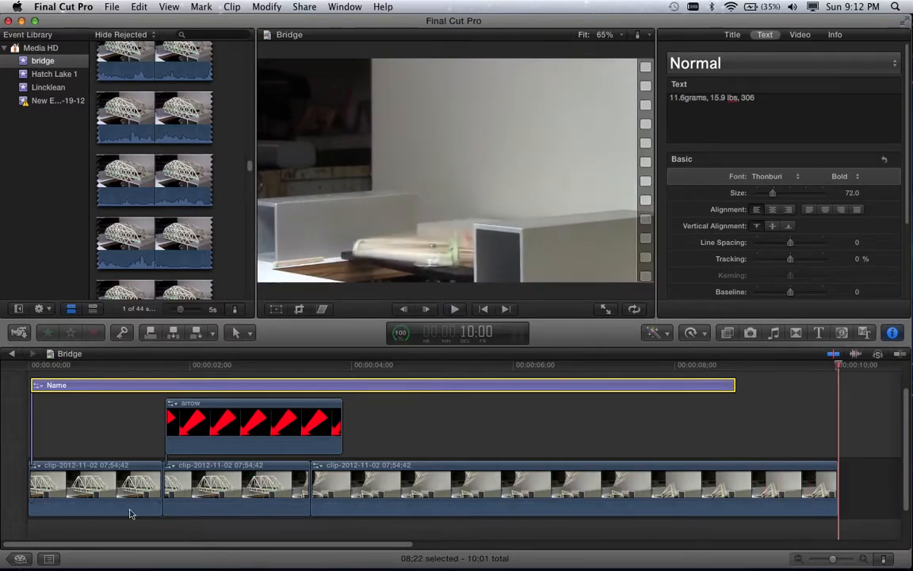
{"action": "left_click", "coordinate": [741, 552]}
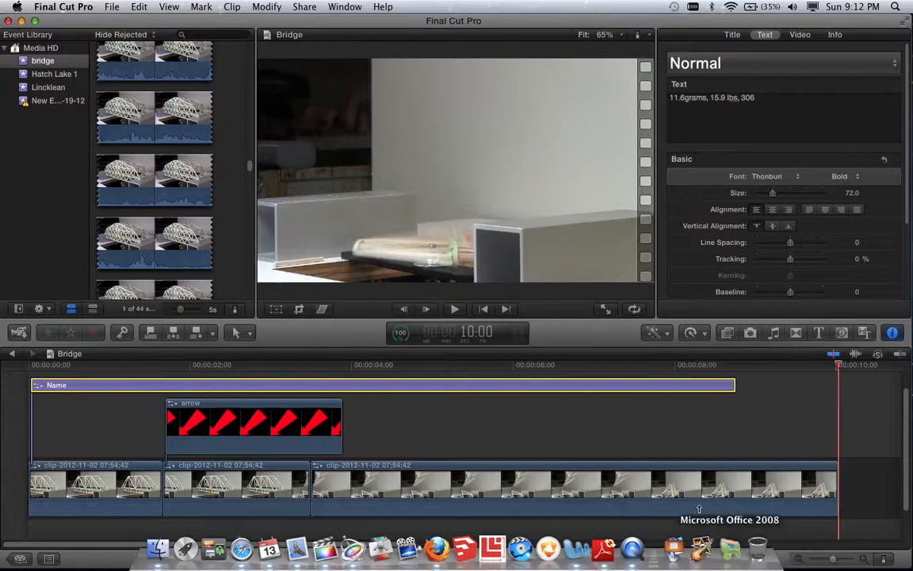